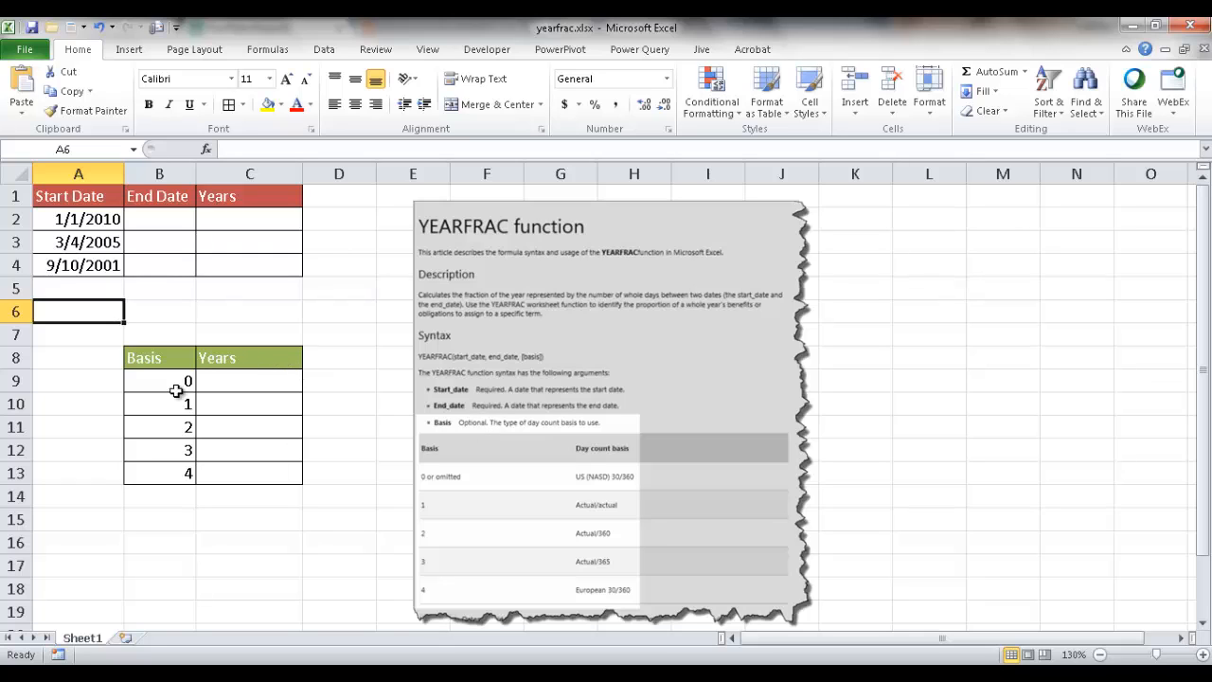
# - Enter =TODAY() as the first End Date in B2 and fill it down through B4
pyautogui.click(169, 221)
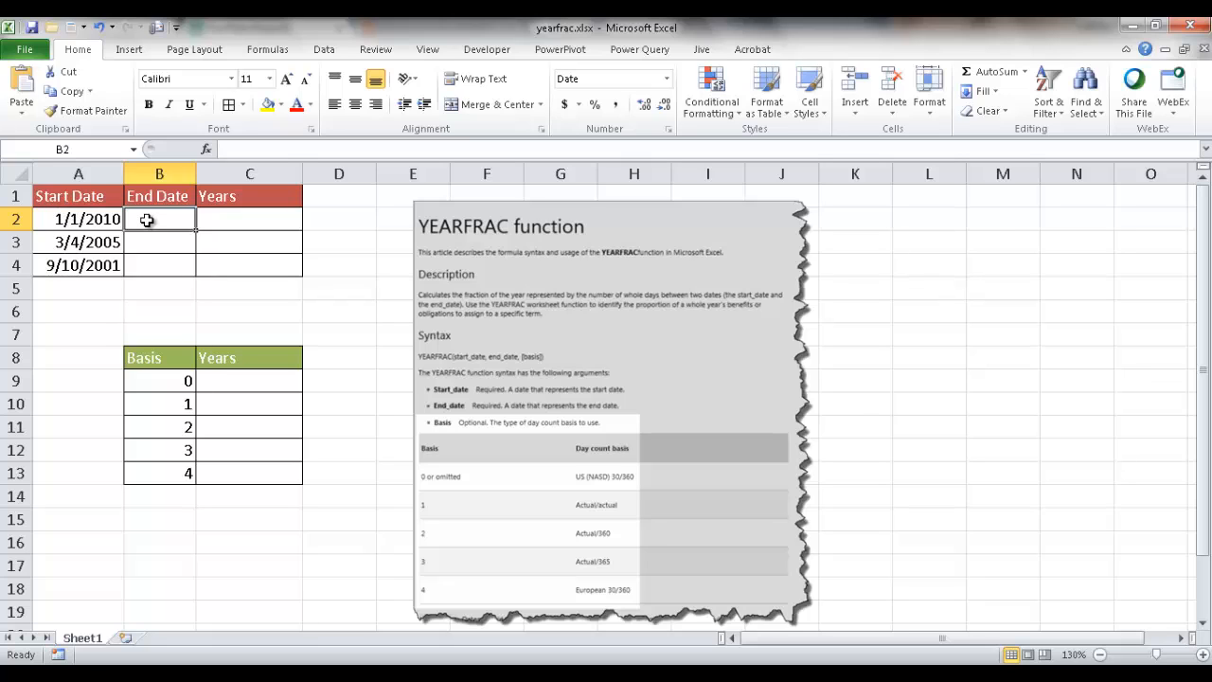
pyautogui.write('=')
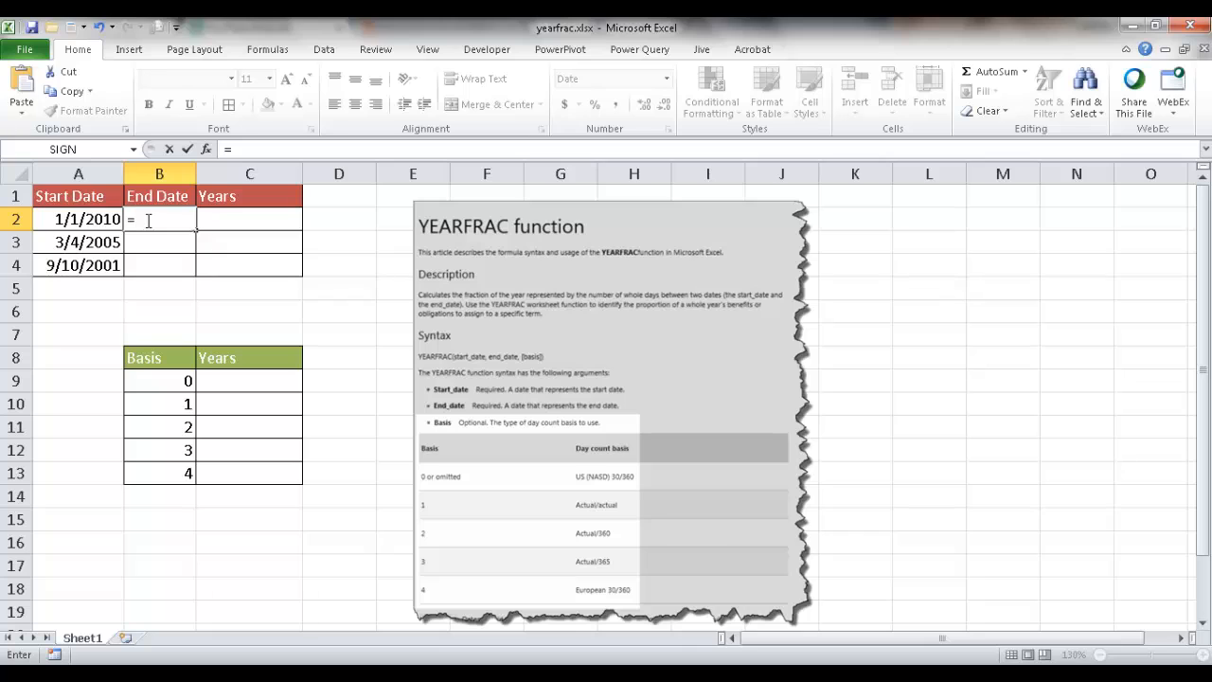
pyautogui.write('today')
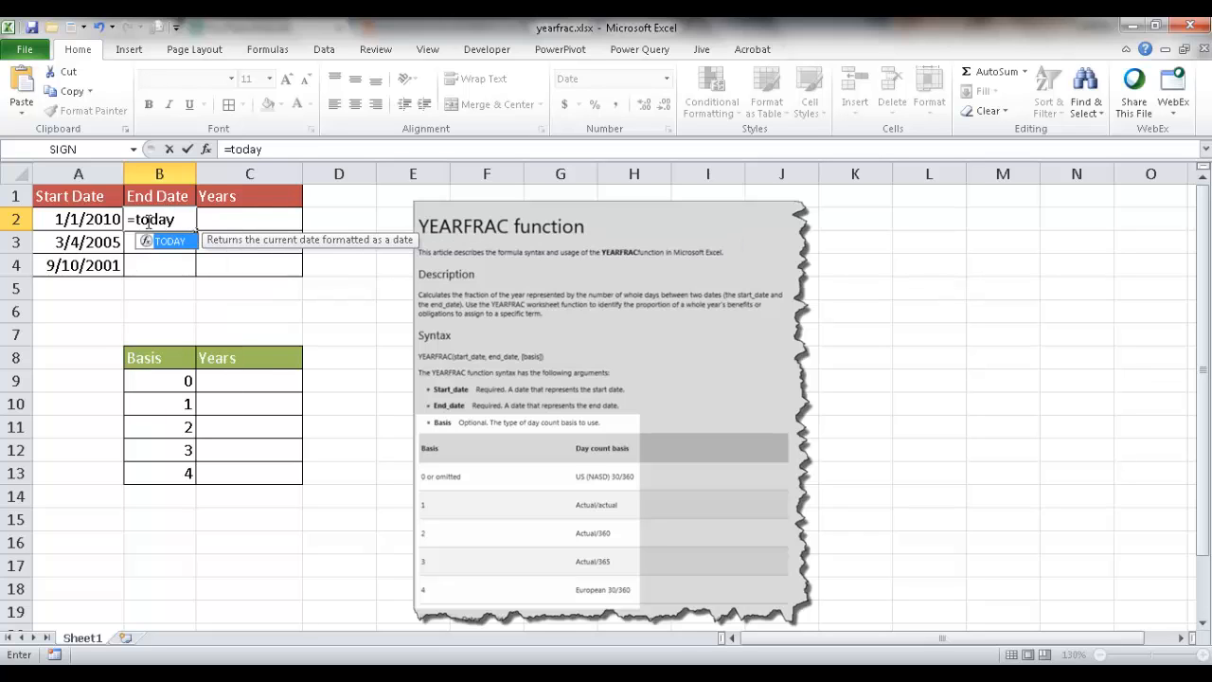
pyautogui.write('()')
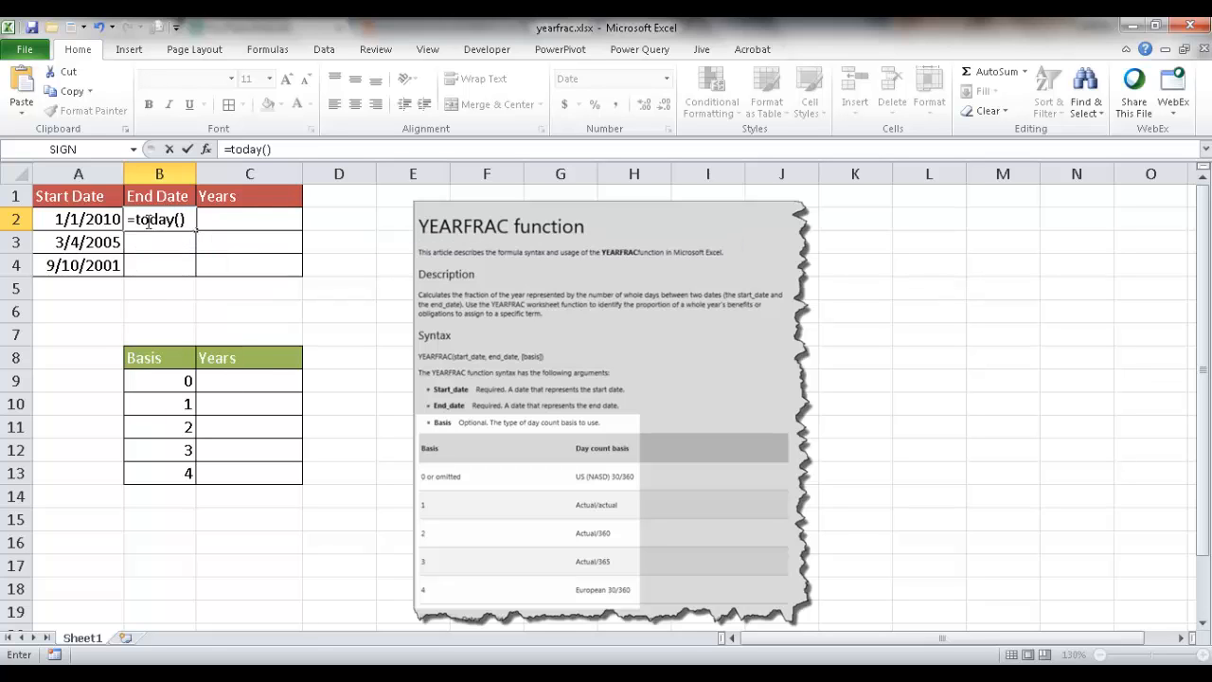
pyautogui.press('Return')
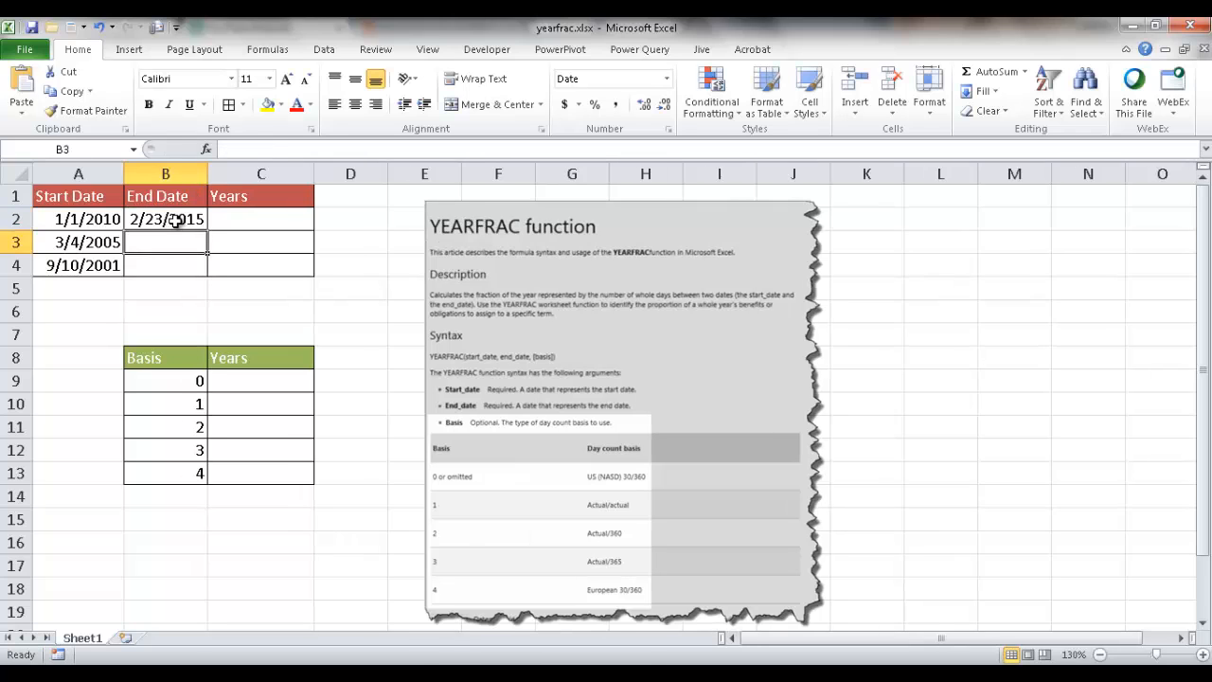
pyautogui.click(176, 220)
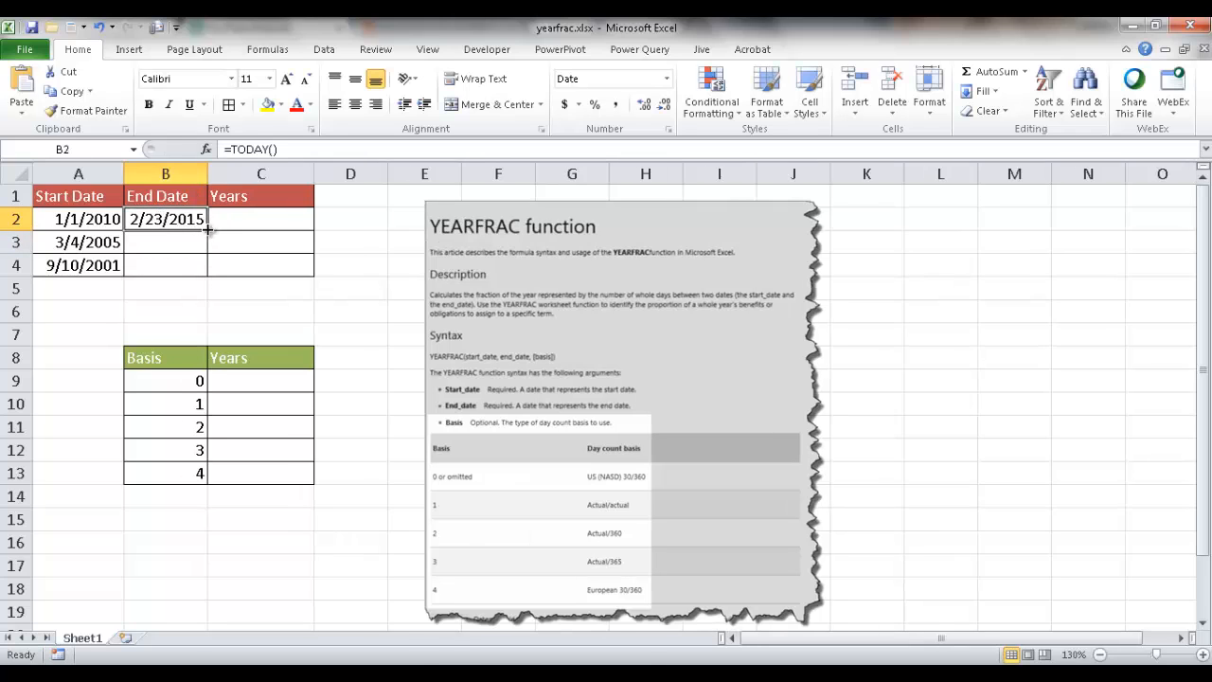
pyautogui.moveTo(207, 229); pyautogui.dragTo(210, 252)
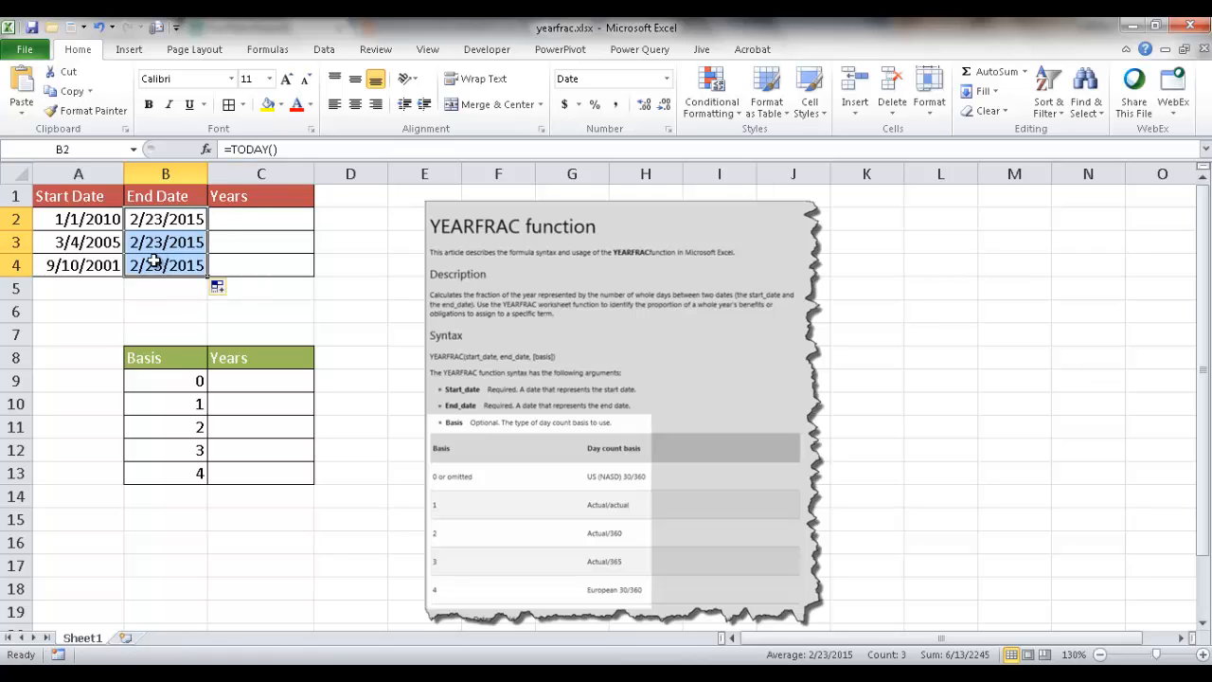
# - Calculate the years in C2 with =YEARFRAC(A2,B2,1) and fill the formula down through C4
pyautogui.click(247, 219)
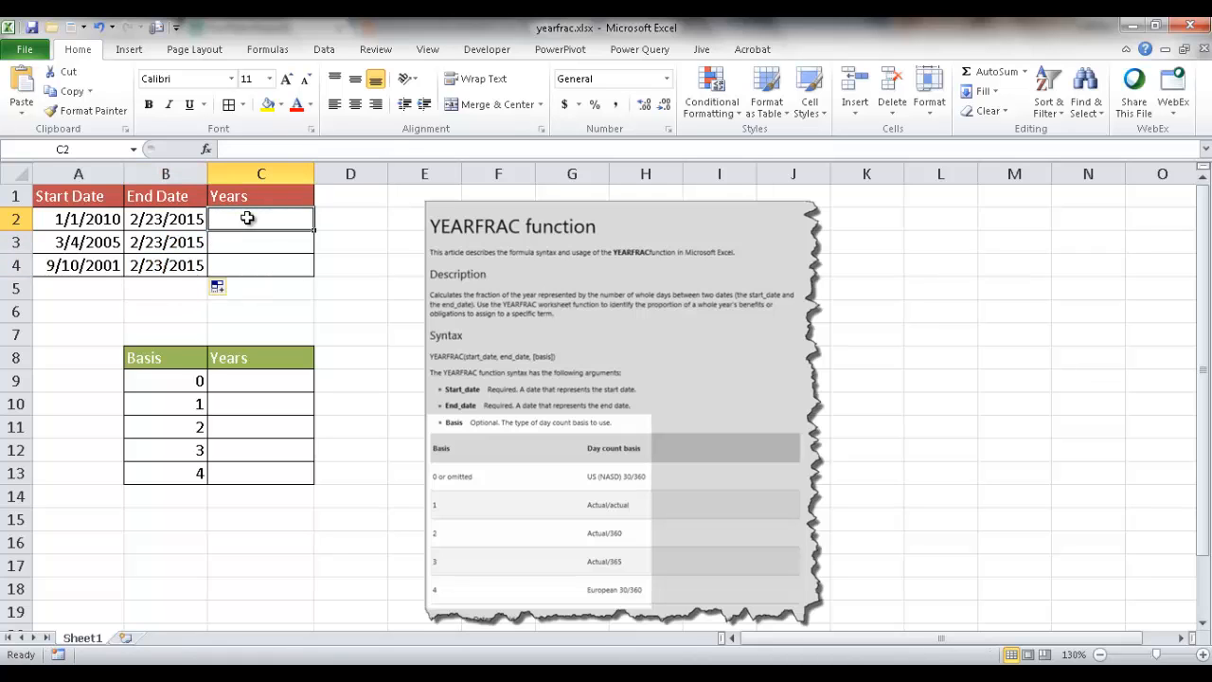
pyautogui.write('=year')
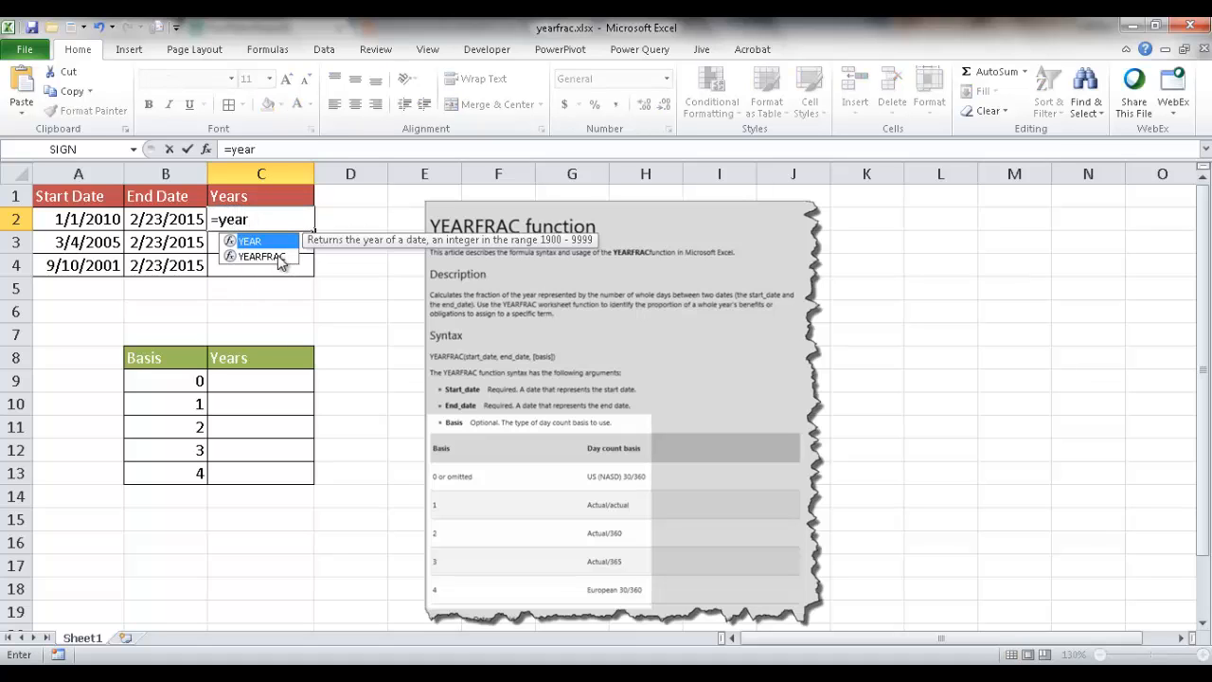
pyautogui.doubleClick(262, 256)
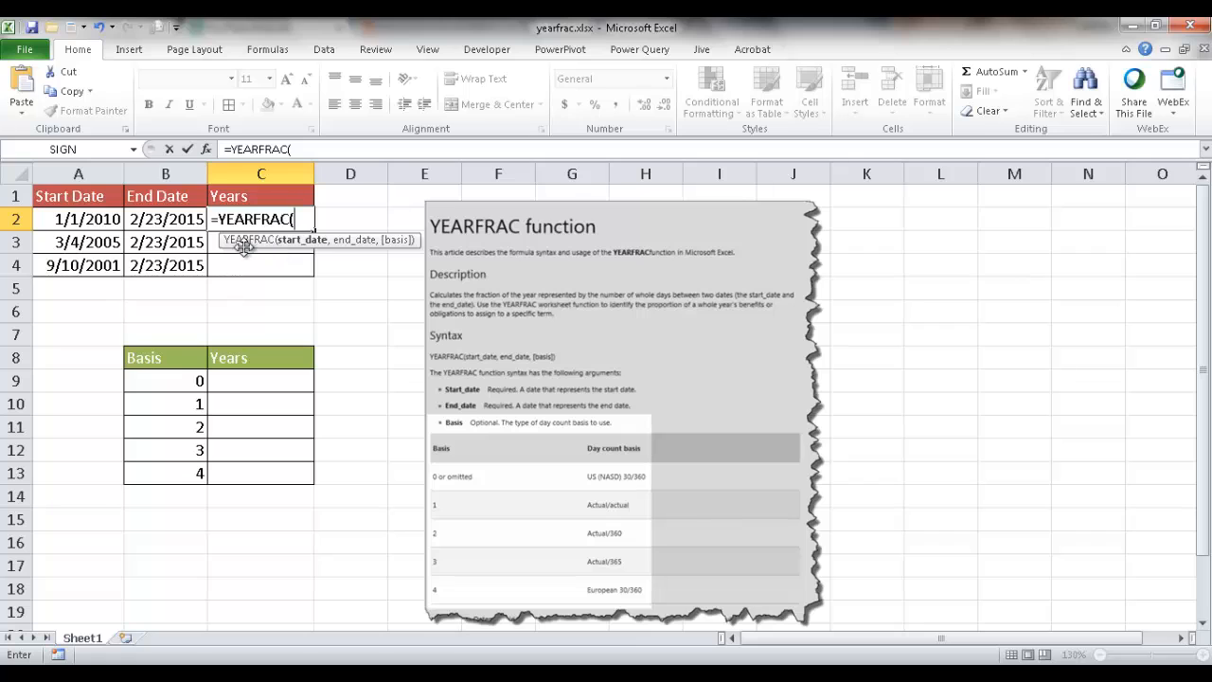
pyautogui.click(92, 220)
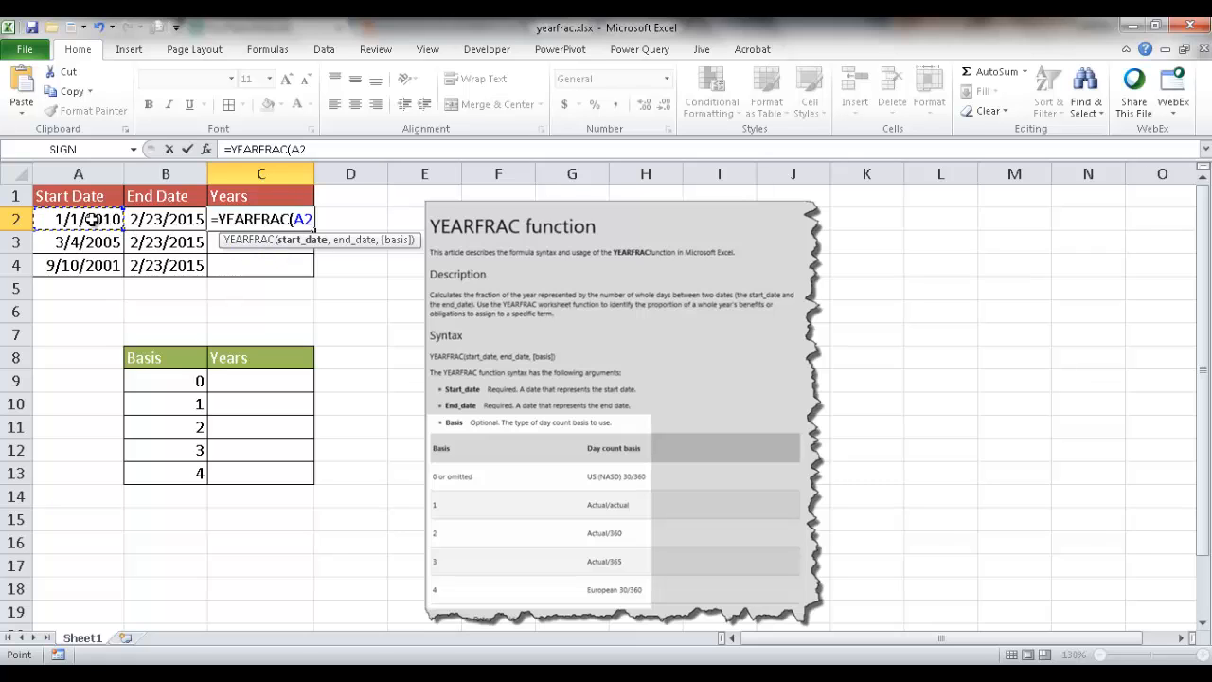
pyautogui.write(',')
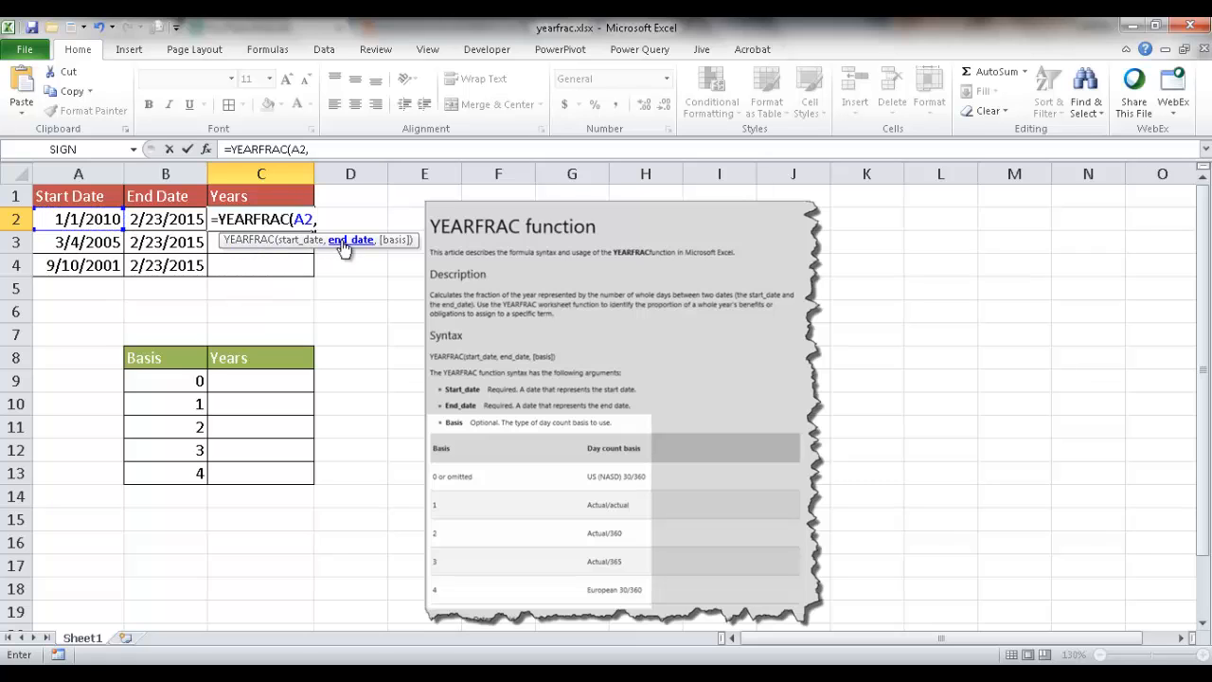
pyautogui.click(164, 219)
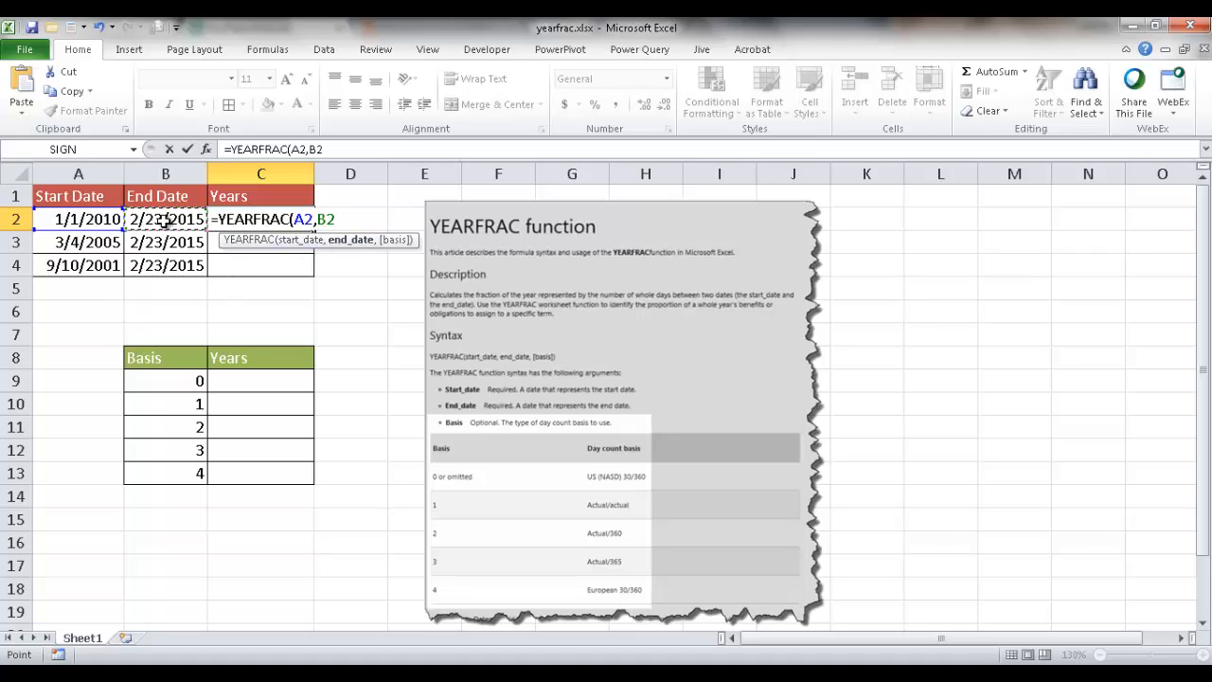
pyautogui.write(')')
pyautogui.write(',')
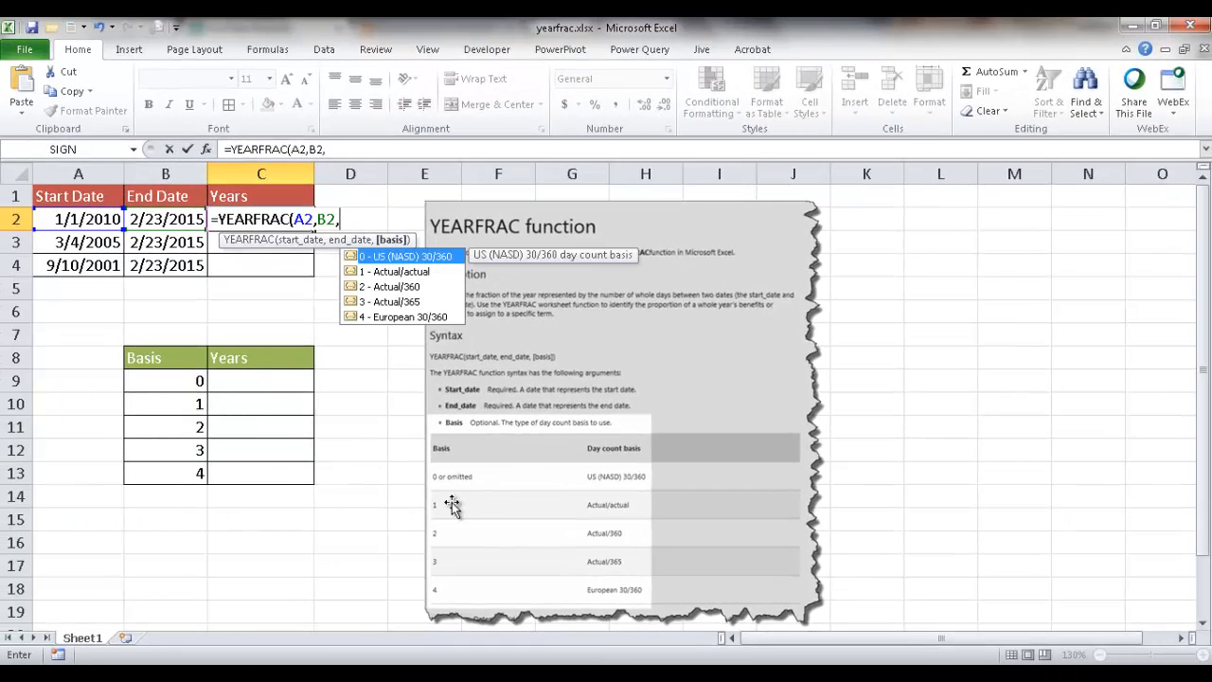
pyautogui.write('1')
pyautogui.write(')')
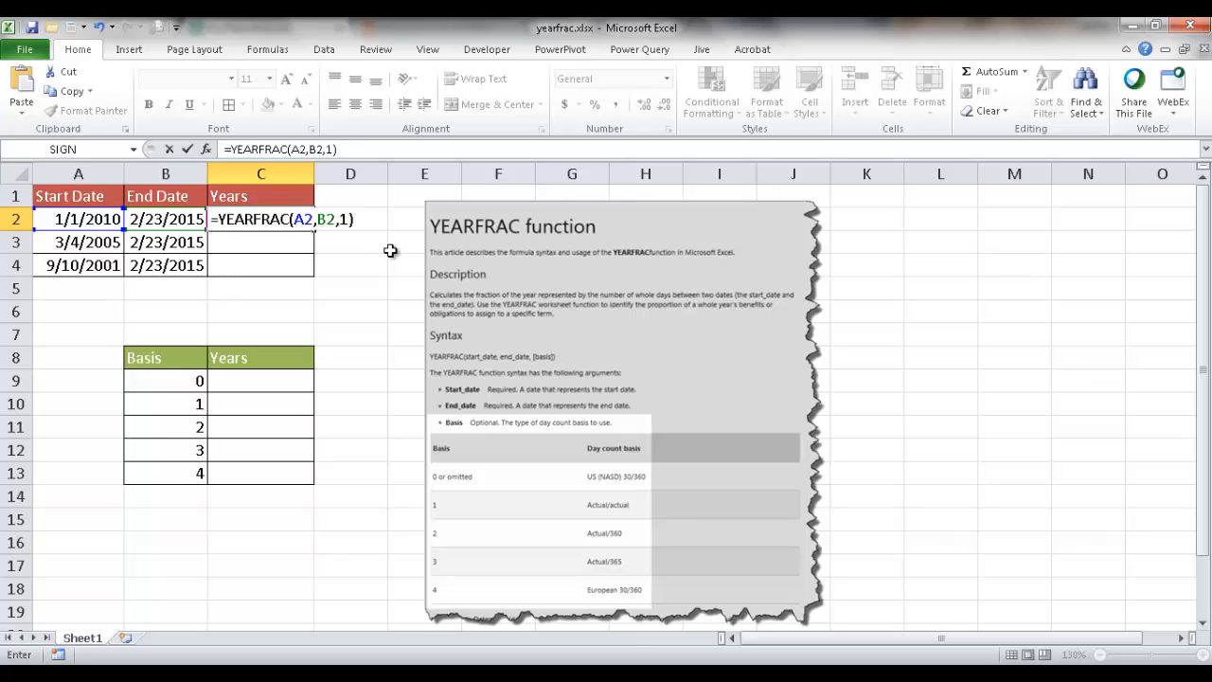
pyautogui.press('Return')
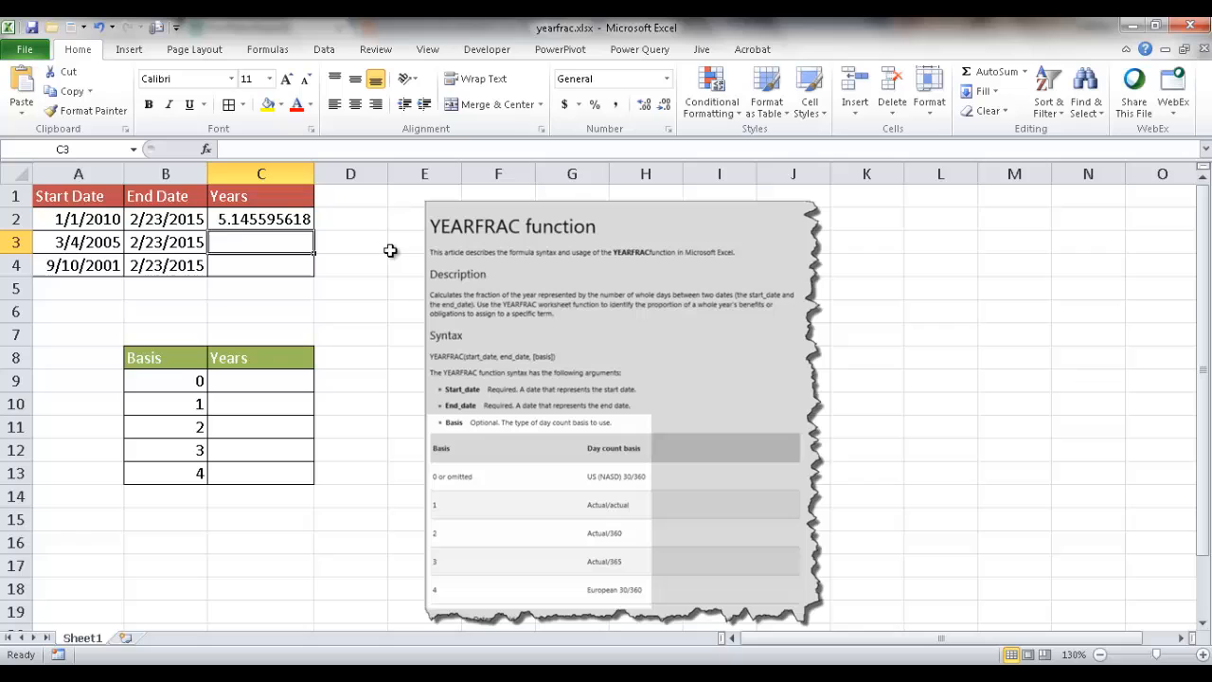
pyautogui.click(250, 219)
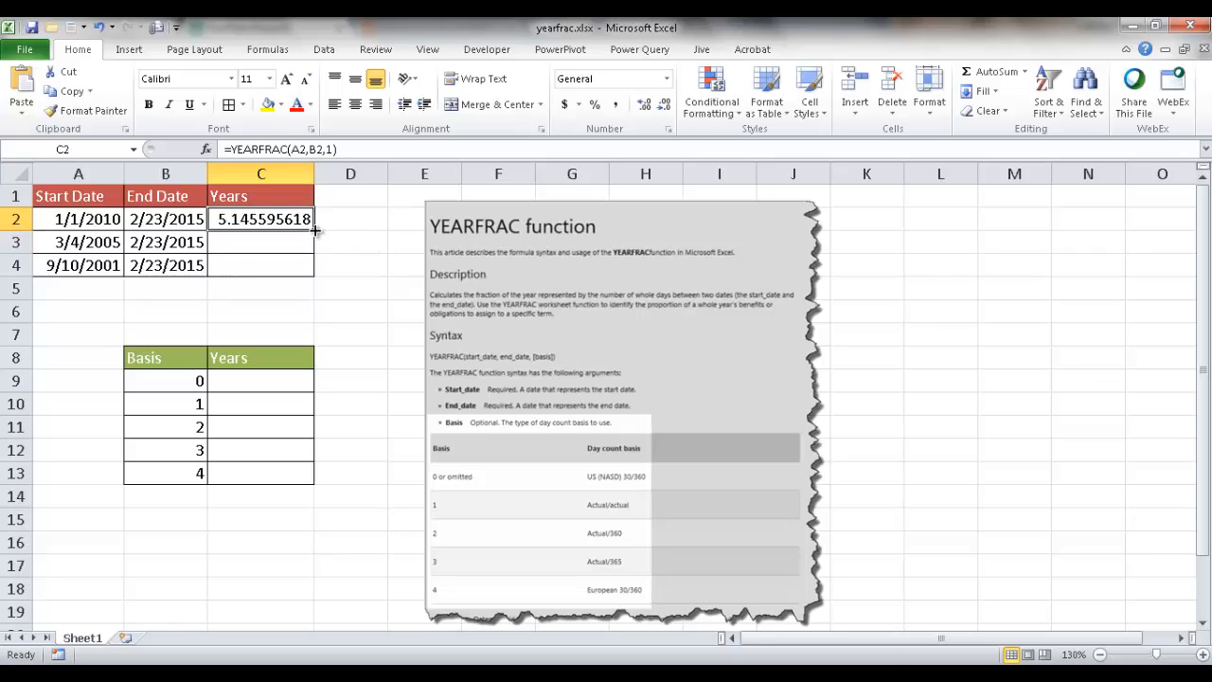
pyautogui.doubleClick(315, 230)
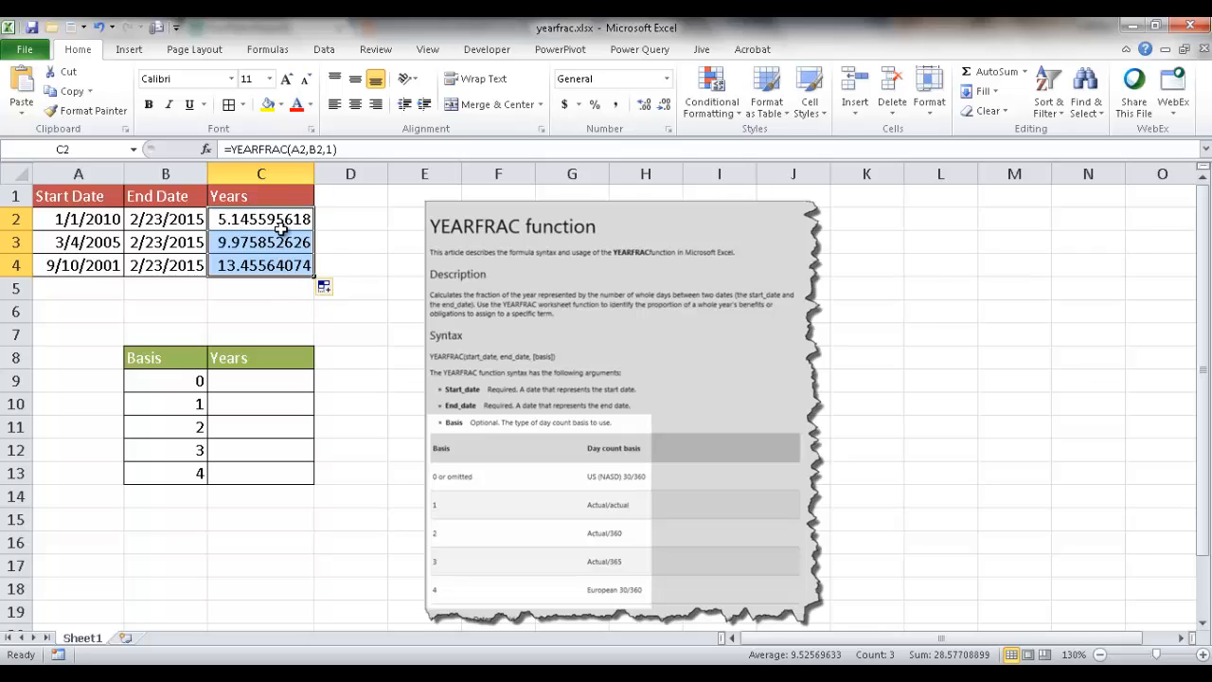
# - Wrap the C2 formula as =ROUNDDOWN(YEARFRAC(A2,B2,1),0) and fill it down through C4
pyautogui.click(258, 151)
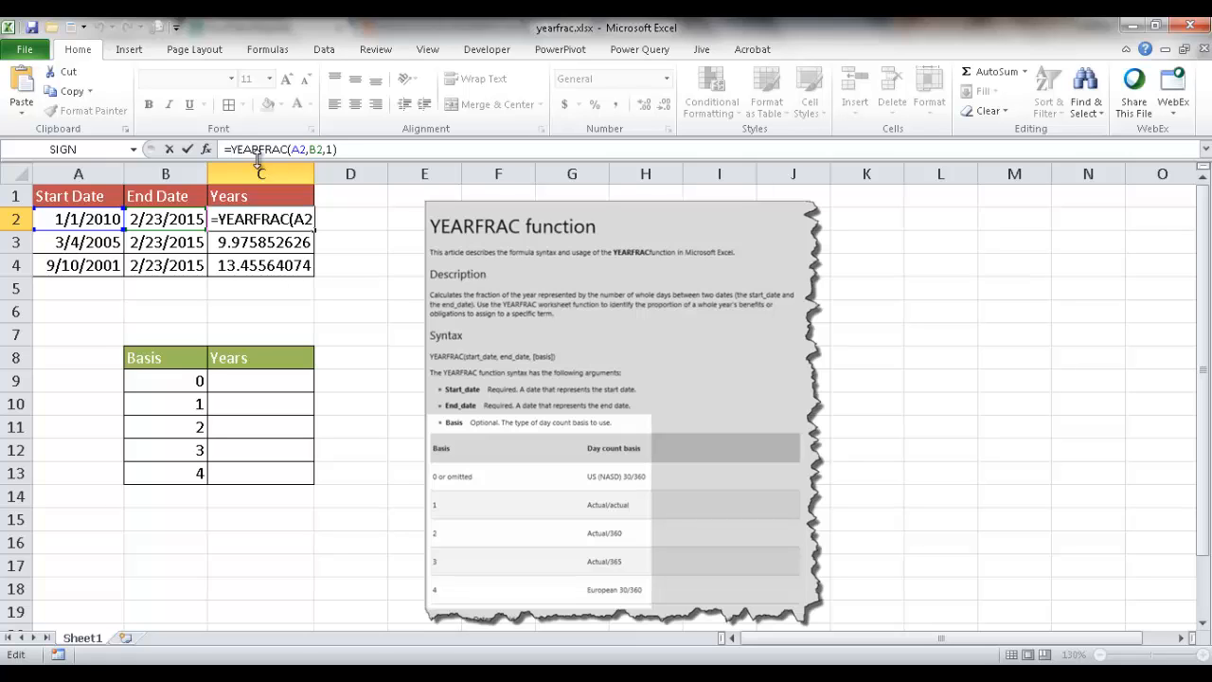
pyautogui.write('round')
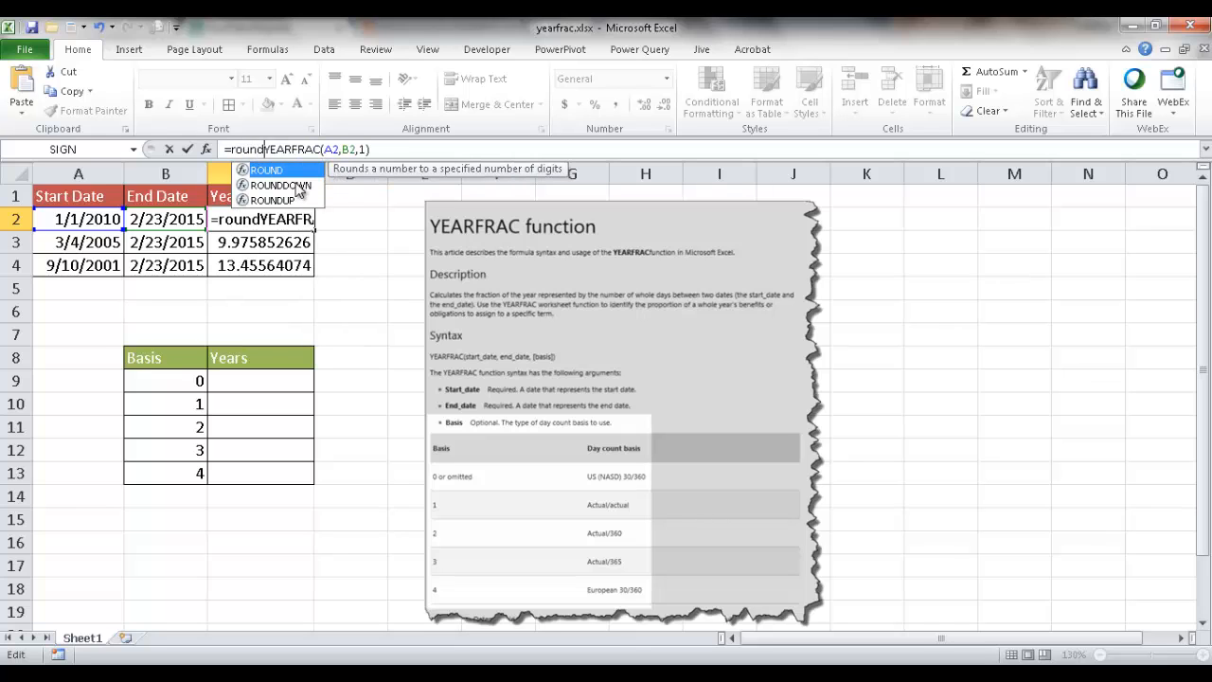
pyautogui.doubleClick(295, 185)
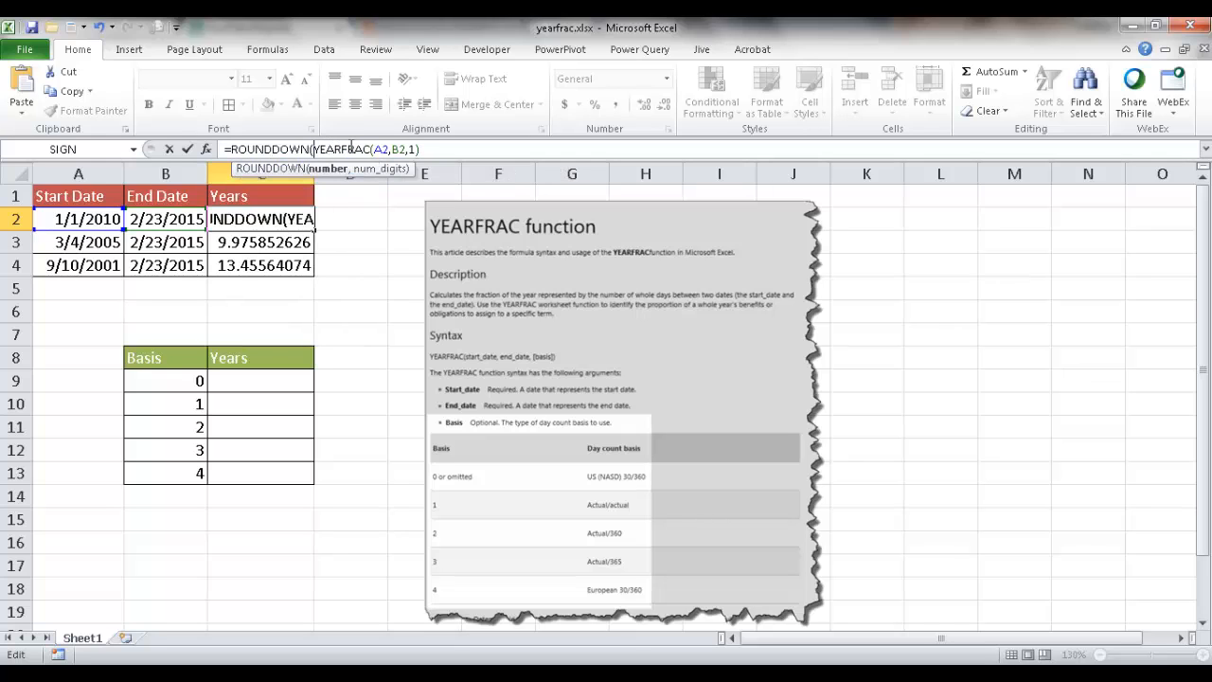
pyautogui.click(430, 148)
pyautogui.write(')_')
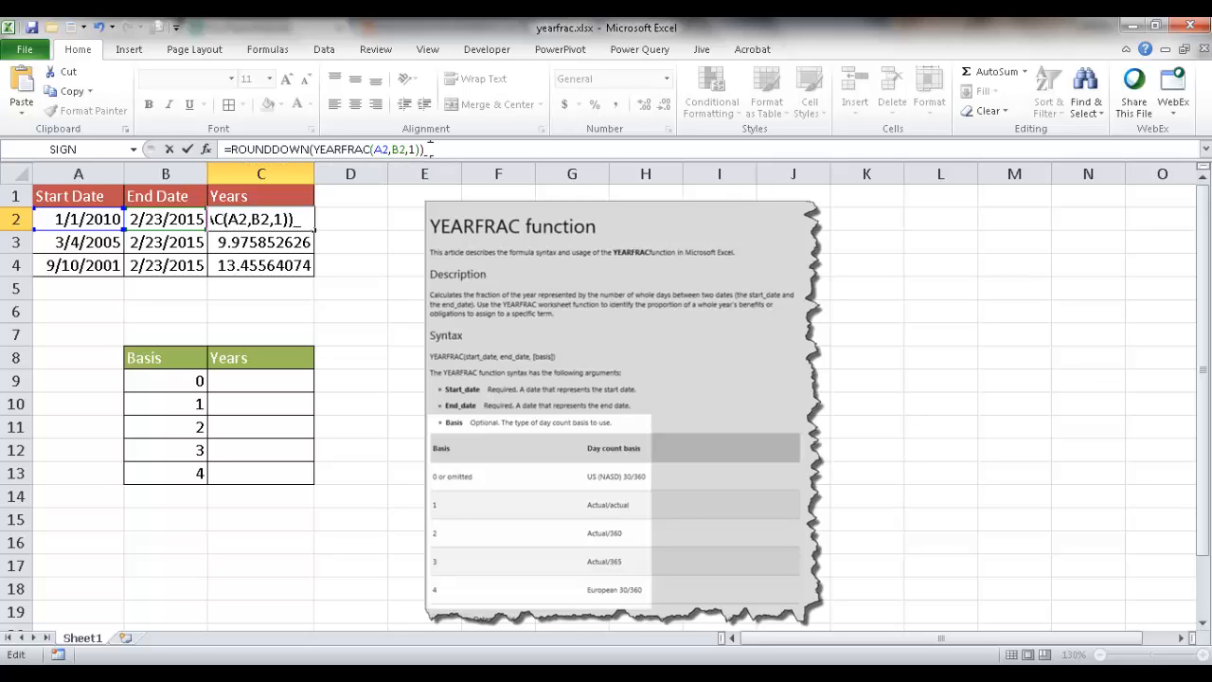
pyautogui.press('Return')
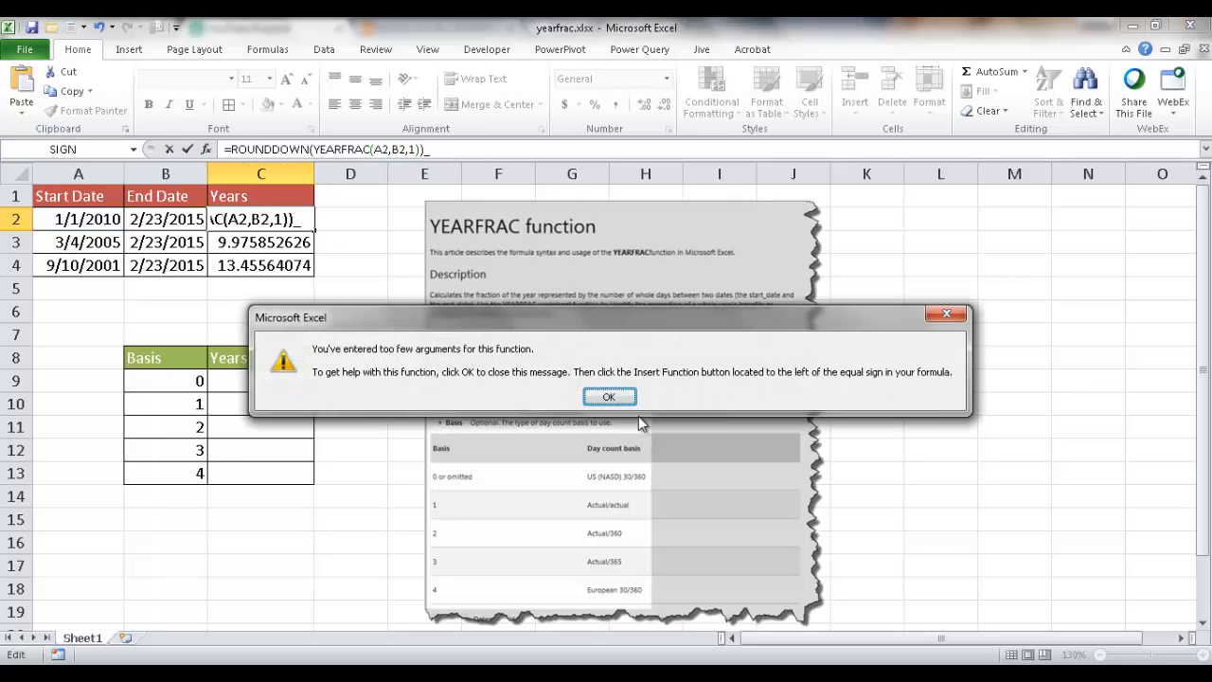
pyautogui.click(626, 403)
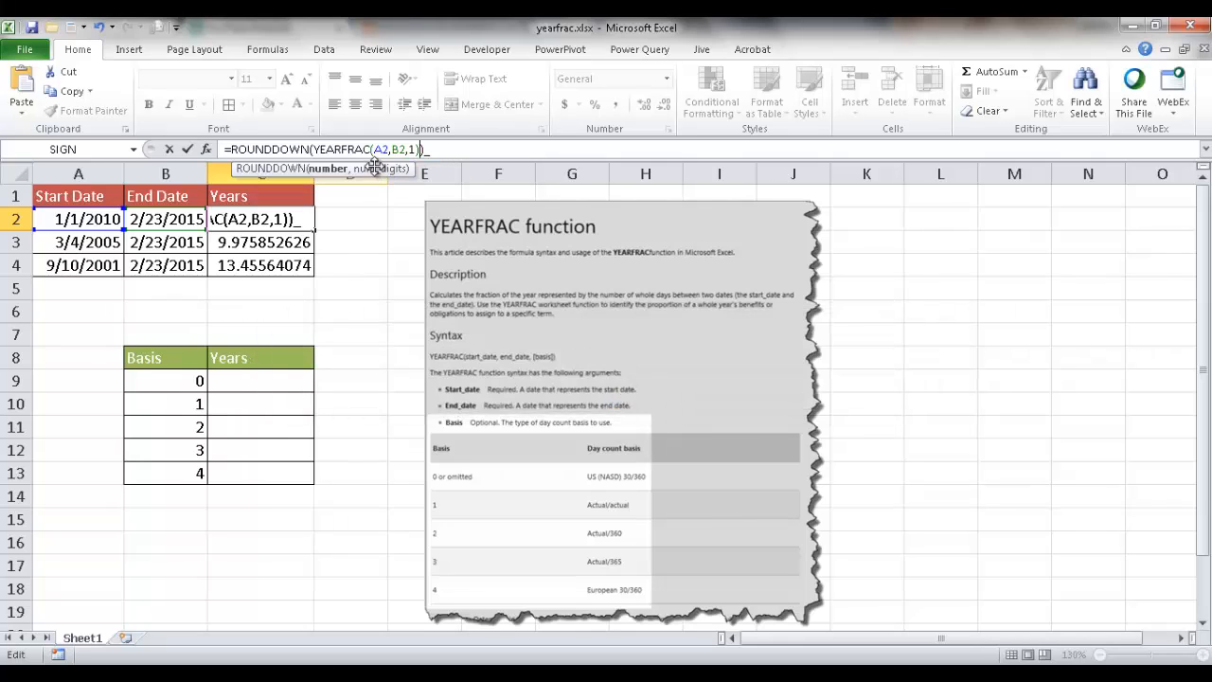
pyautogui.write(',0')
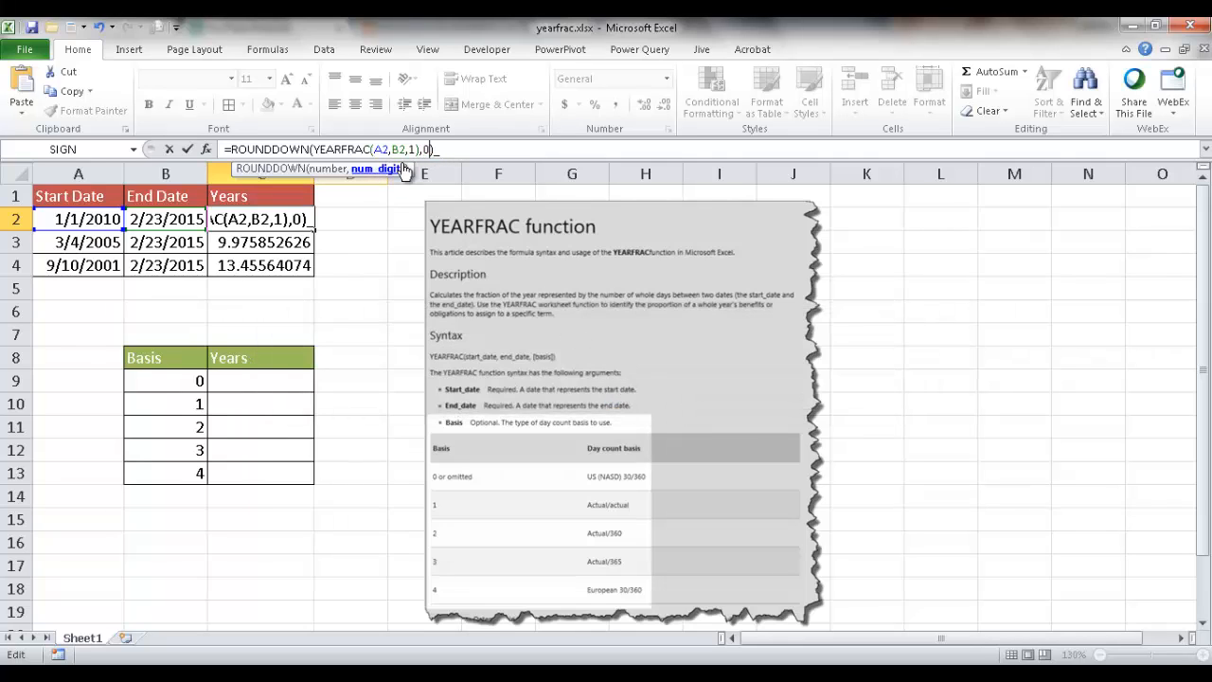
pyautogui.click(454, 153)
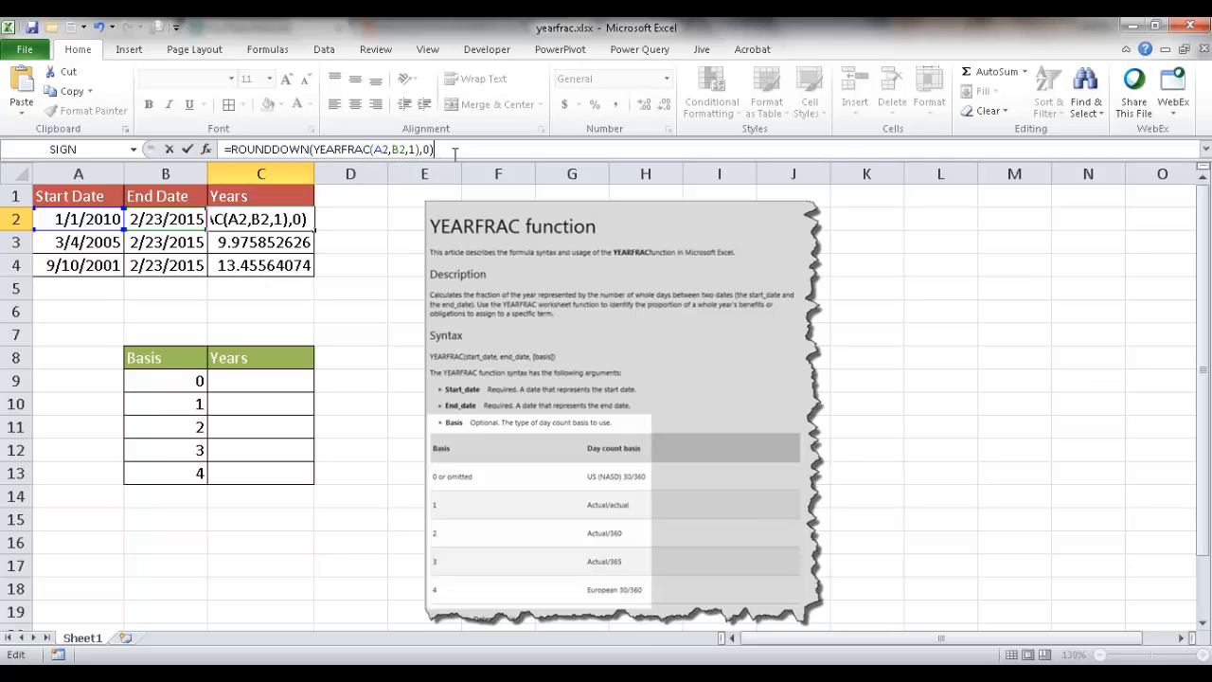
pyautogui.press('Return')
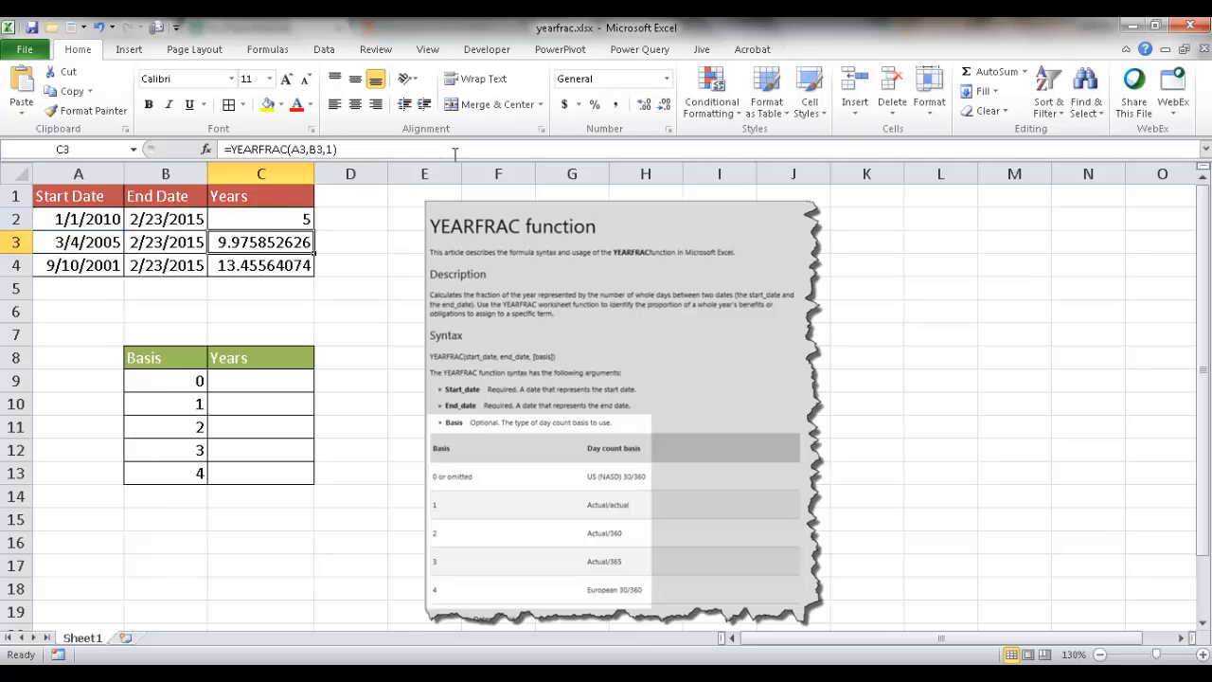
pyautogui.click(273, 220)
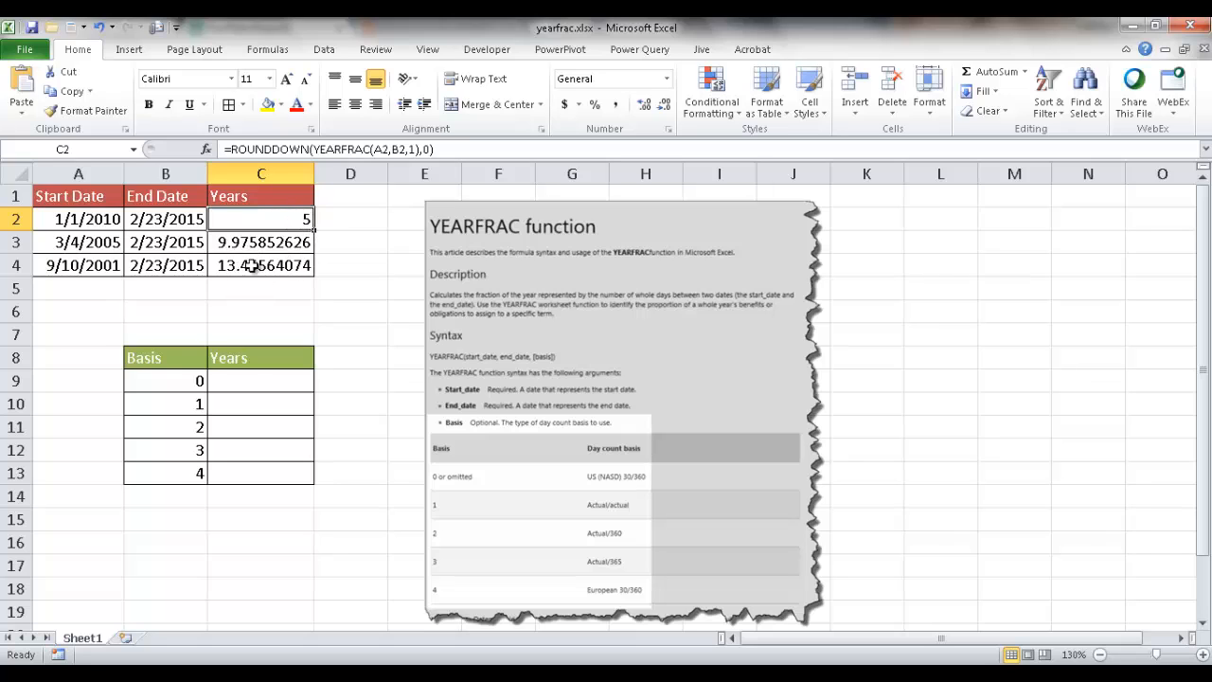
pyautogui.doubleClick(312, 229)
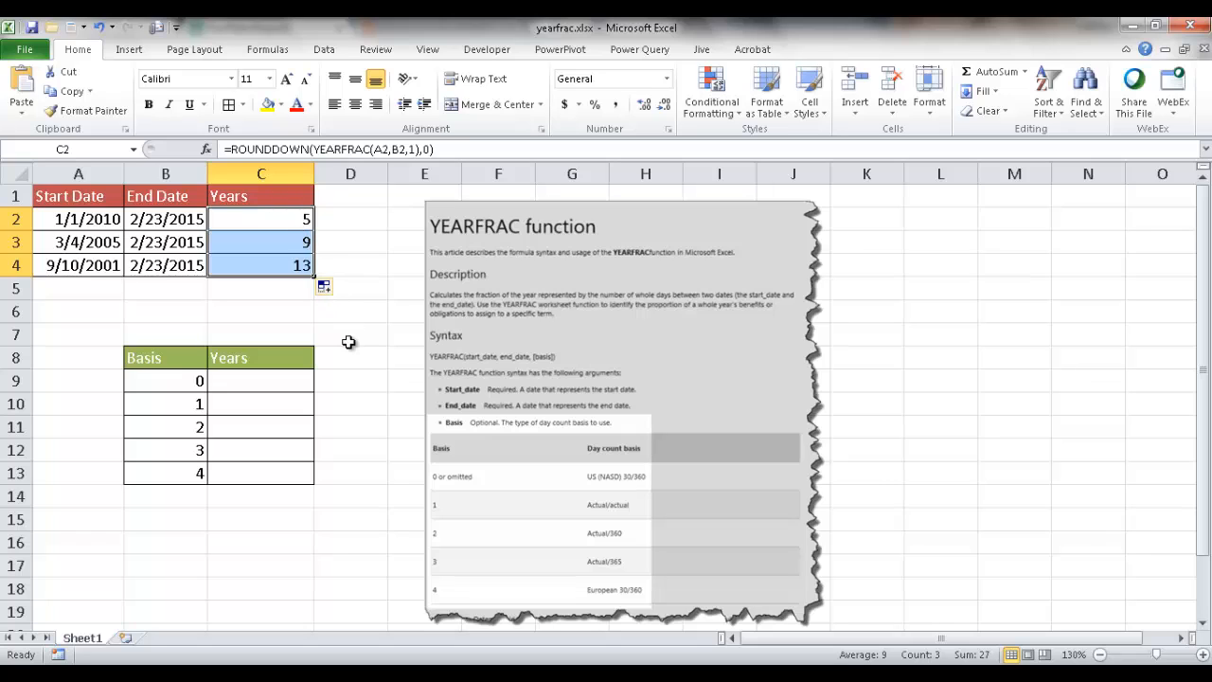
# - Begin a YEARFRAC formula in C9 with A2 as start date, B2 as end date and B9 as the basis
pyautogui.click(288, 376)
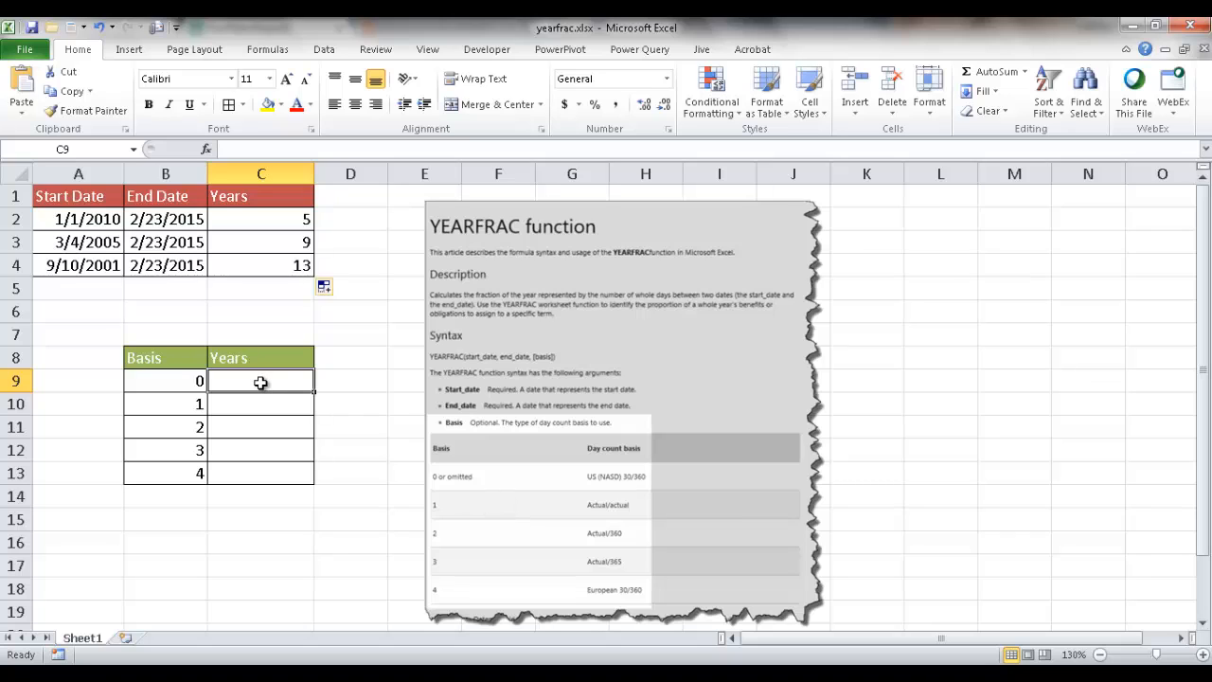
pyautogui.write('=year')
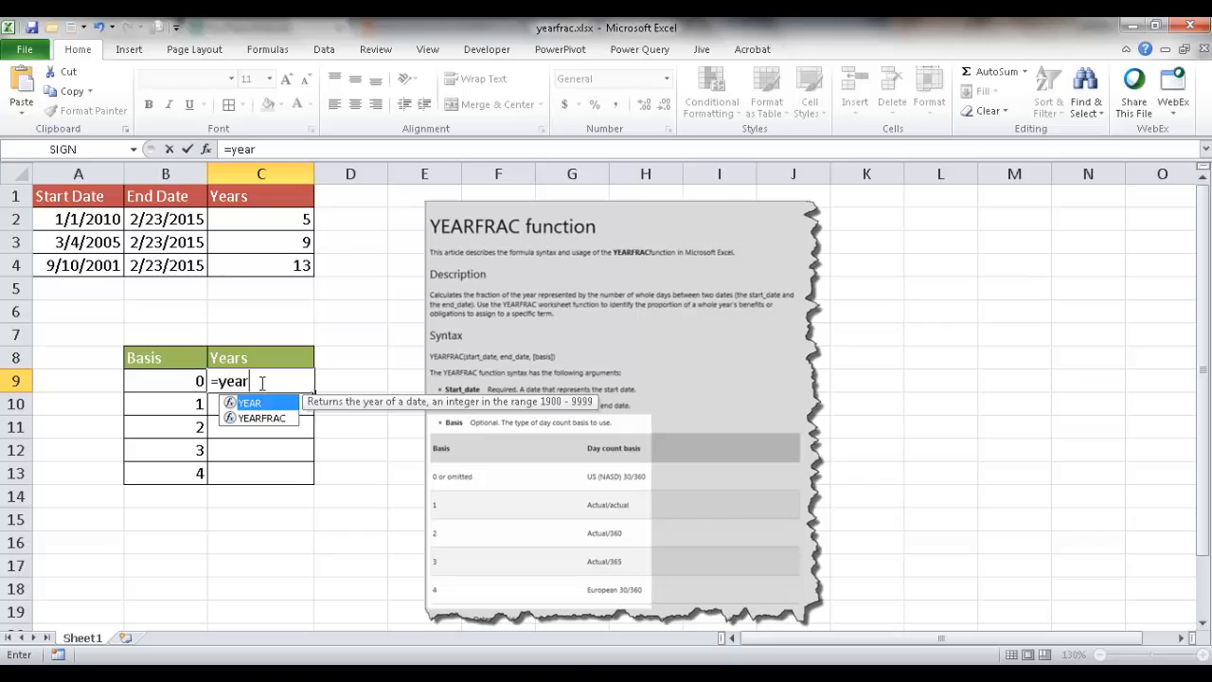
pyautogui.doubleClick(262, 418)
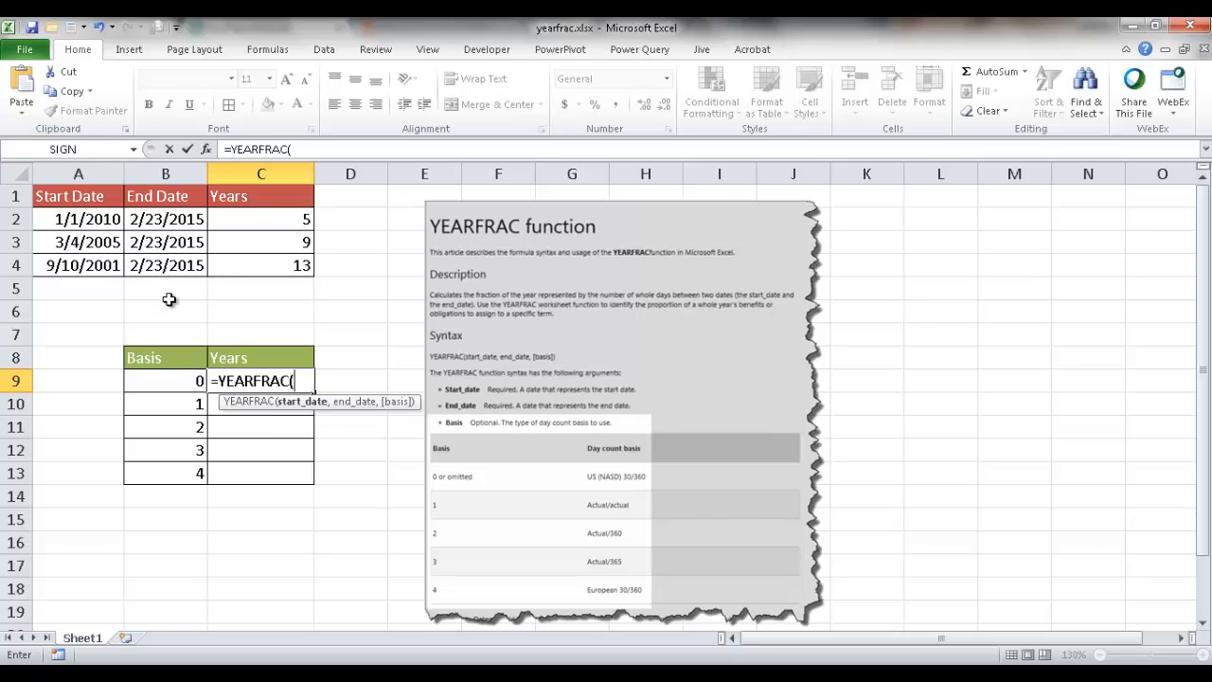
pyautogui.click(95, 219)
pyautogui.write(',')
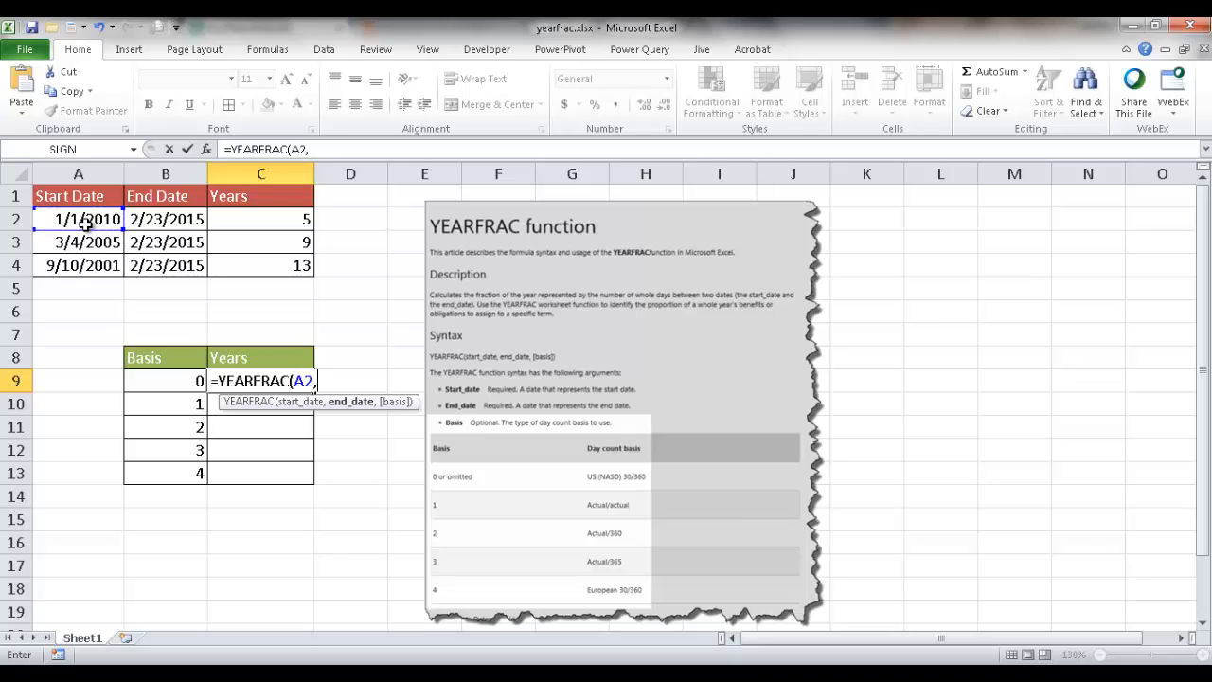
pyautogui.click(148, 220)
pyautogui.write(',')
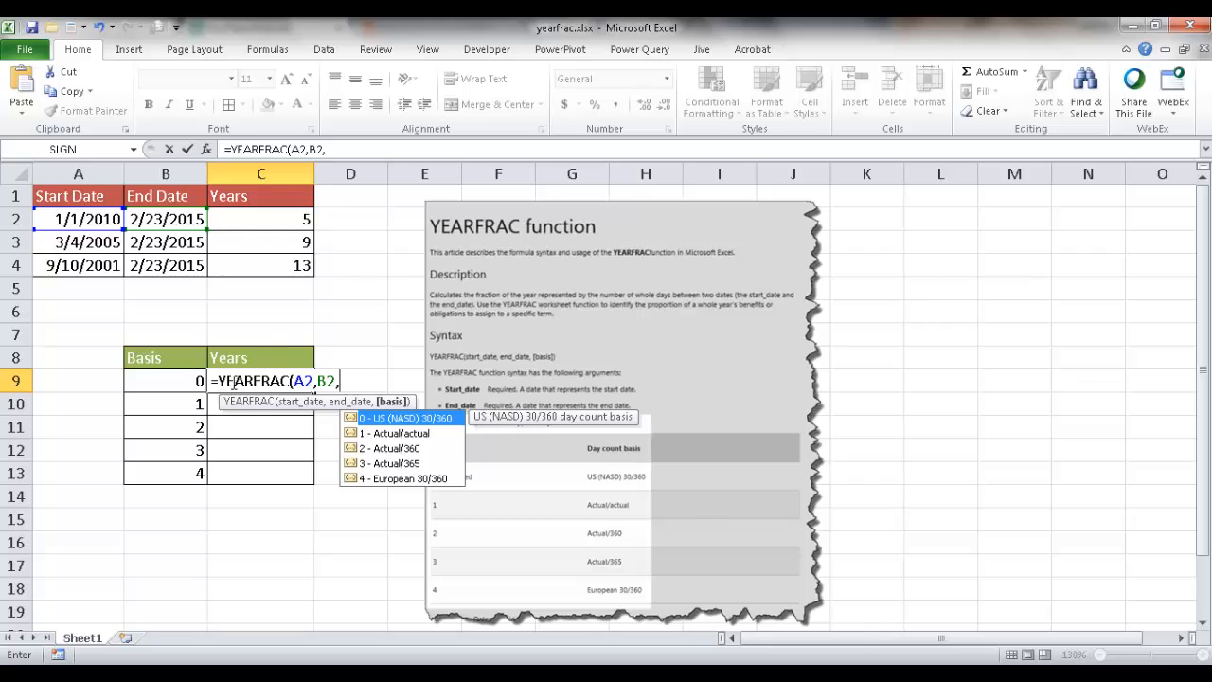
pyautogui.click(185, 380)
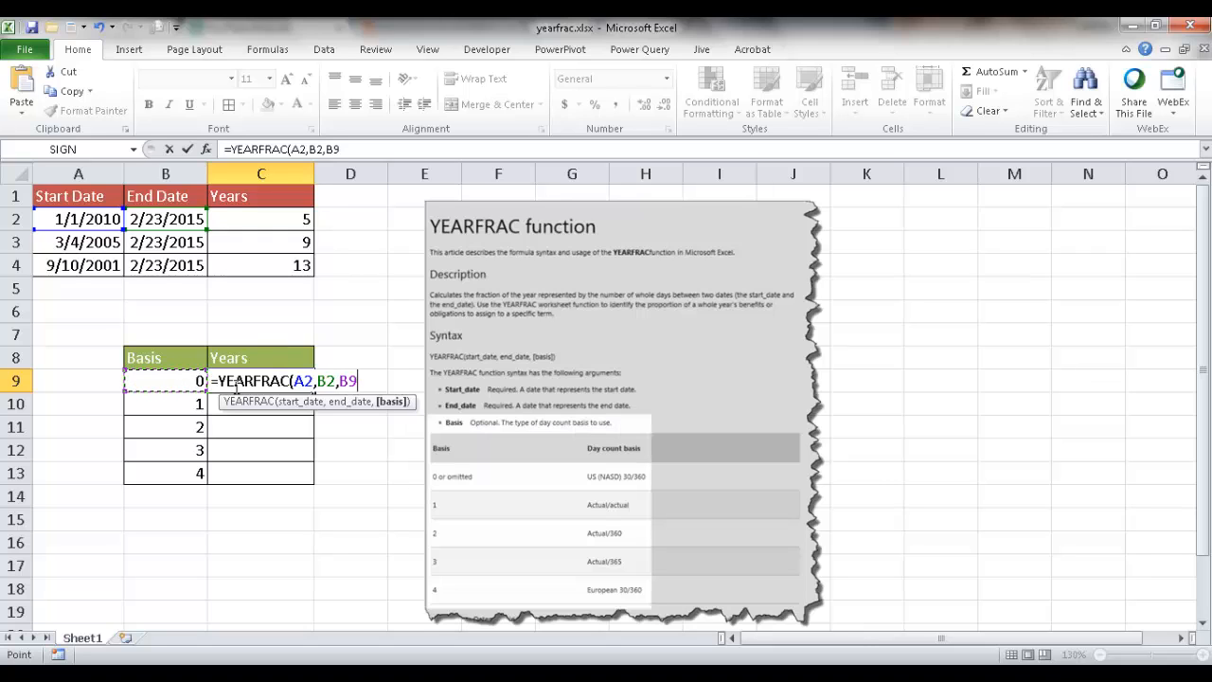
# - Make the date references absolute to complete =YEARFRAC($A$2,$B$2,B9) in C9, and fill the formula down through C13
pyautogui.click(298, 381)
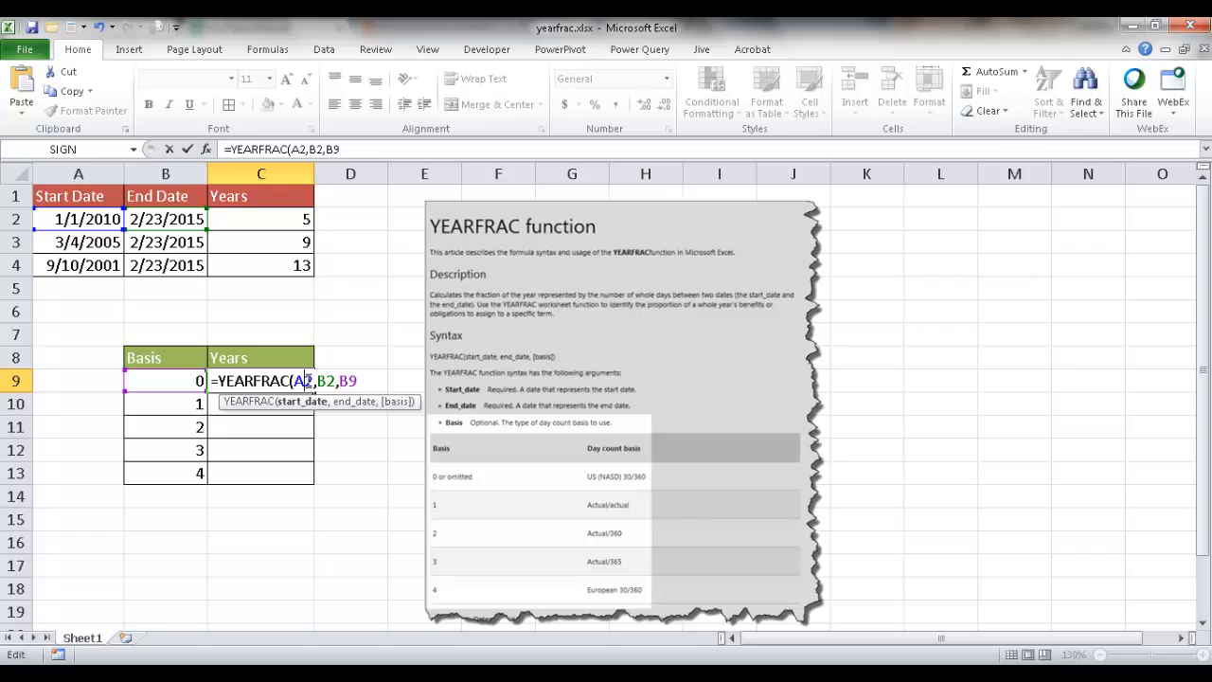
pyautogui.press('F4')
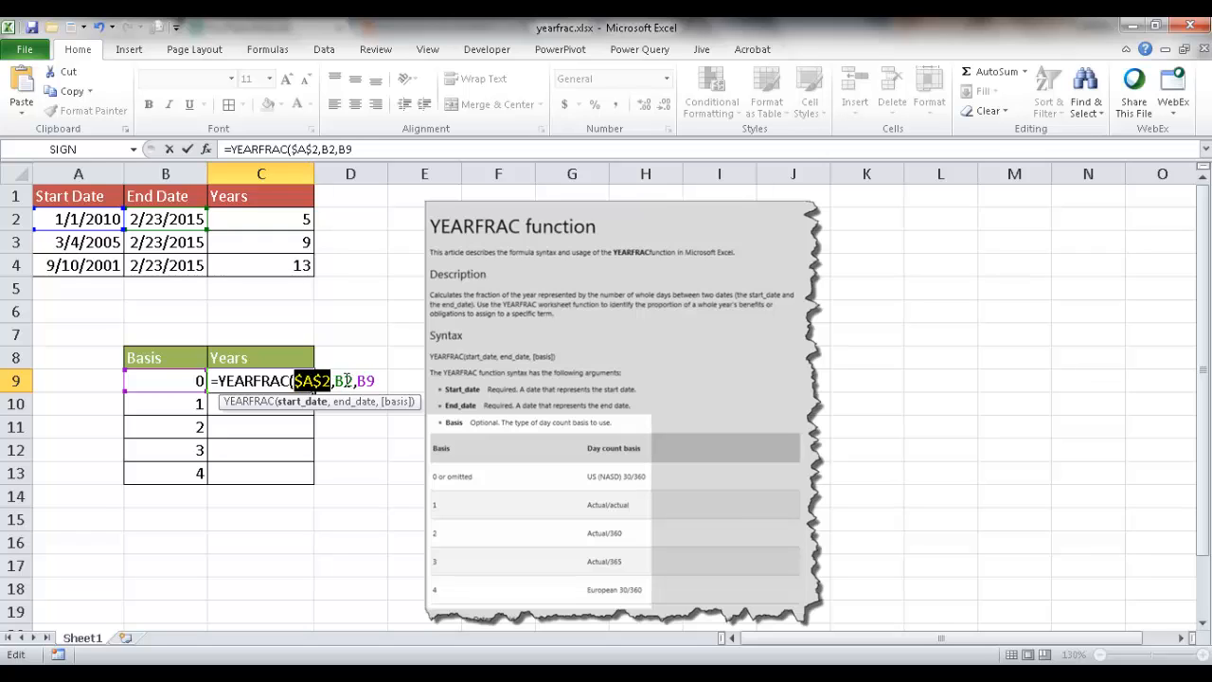
pyautogui.click(347, 380)
pyautogui.press('F4')
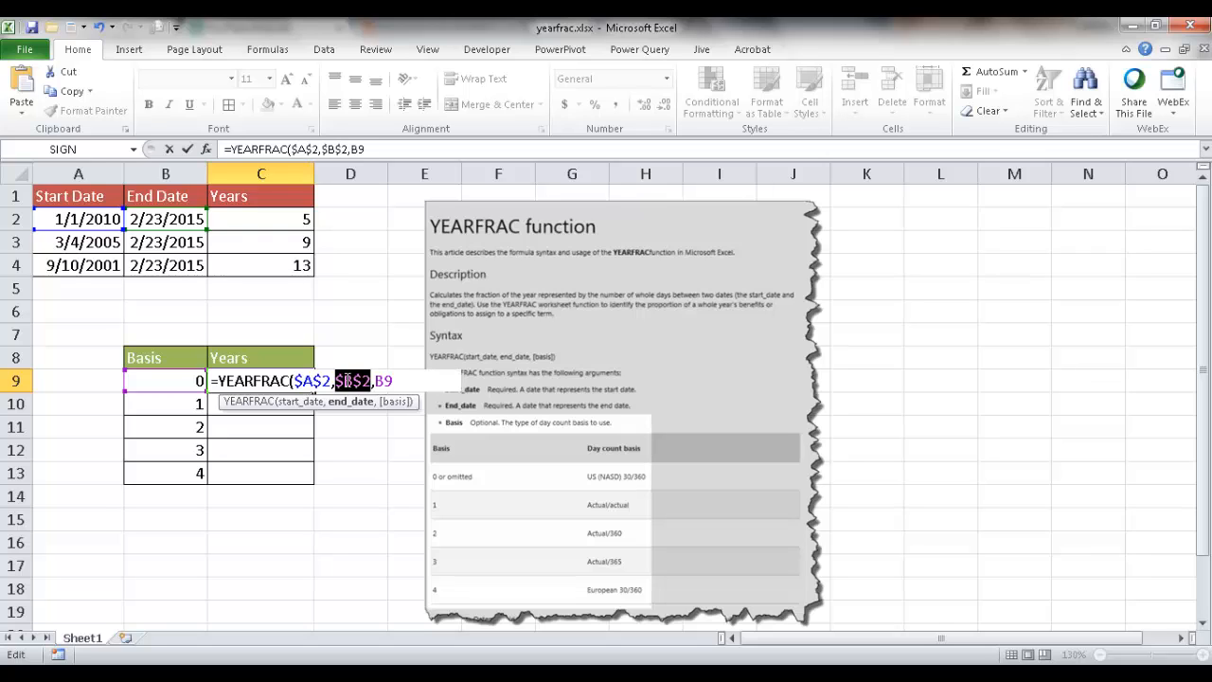
pyautogui.click(380, 148)
pyautogui.write(')')
pyautogui.press('Return')
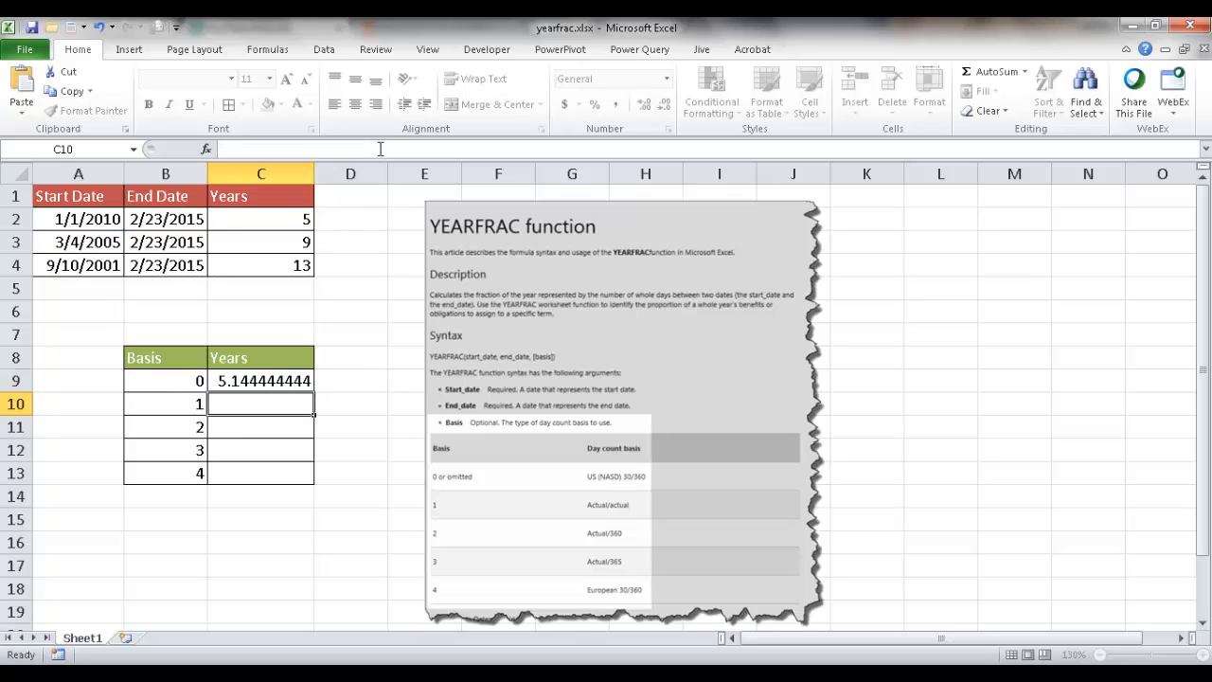
pyautogui.click(289, 384)
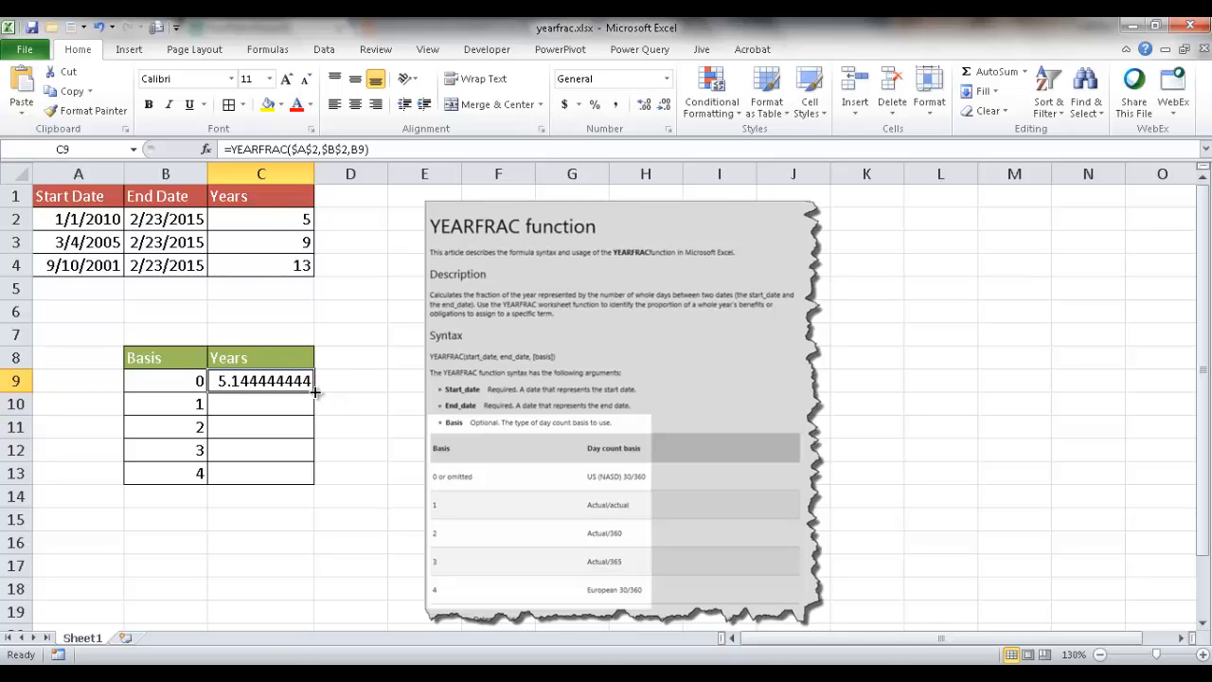
pyautogui.doubleClick(314, 390)
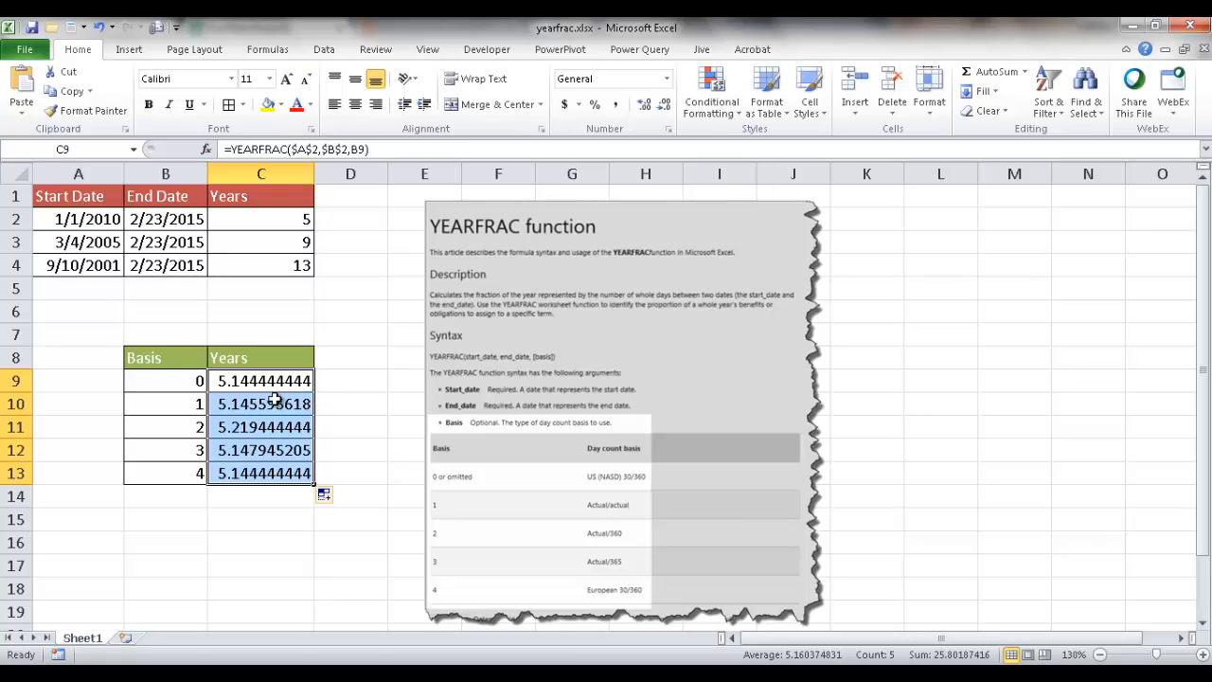
# - Compare the year results in C9:C13 across the basis options 0 to 4
pyautogui.click(276, 403)
pyautogui.click(270, 428)
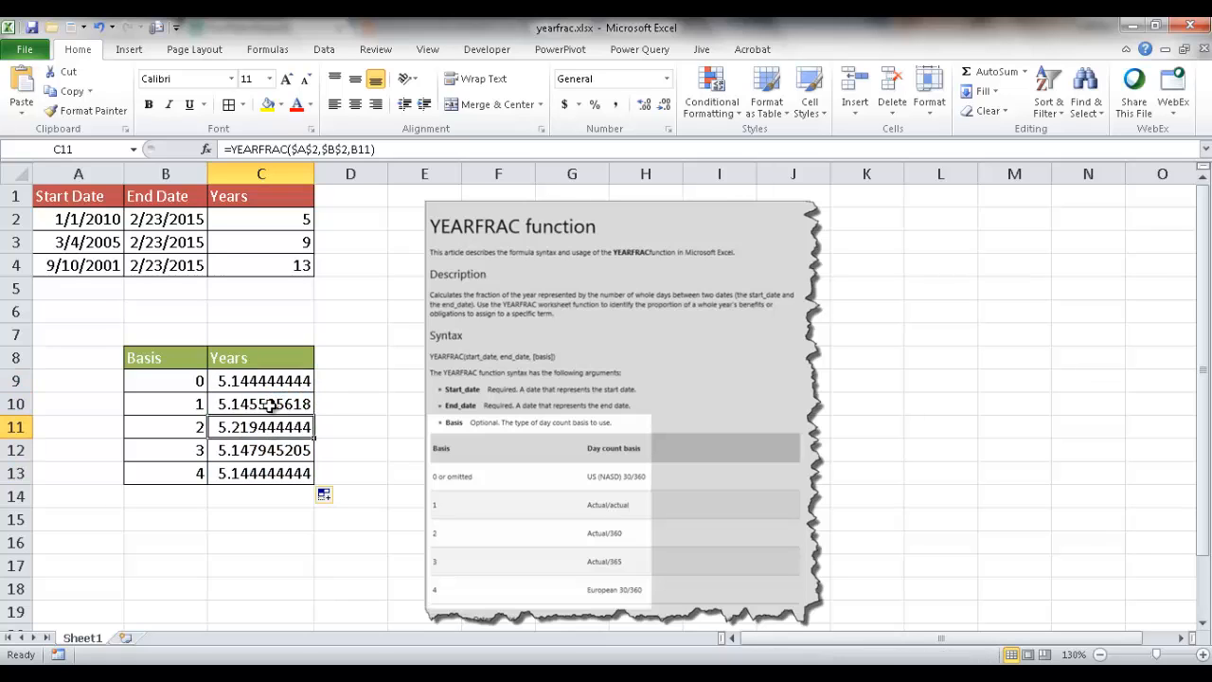
pyautogui.click(272, 406)
pyautogui.click(264, 429)
pyautogui.click(244, 451)
pyautogui.click(253, 472)
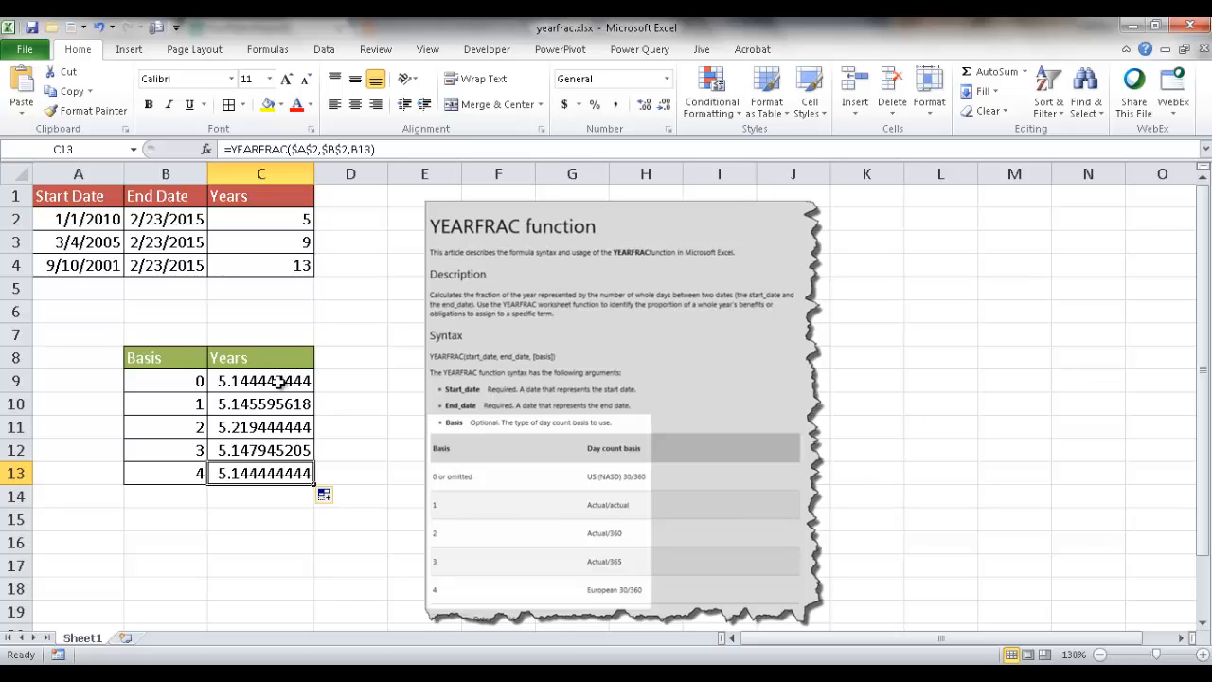
pyautogui.click(245, 387)
pyautogui.click(246, 405)
pyautogui.click(248, 428)
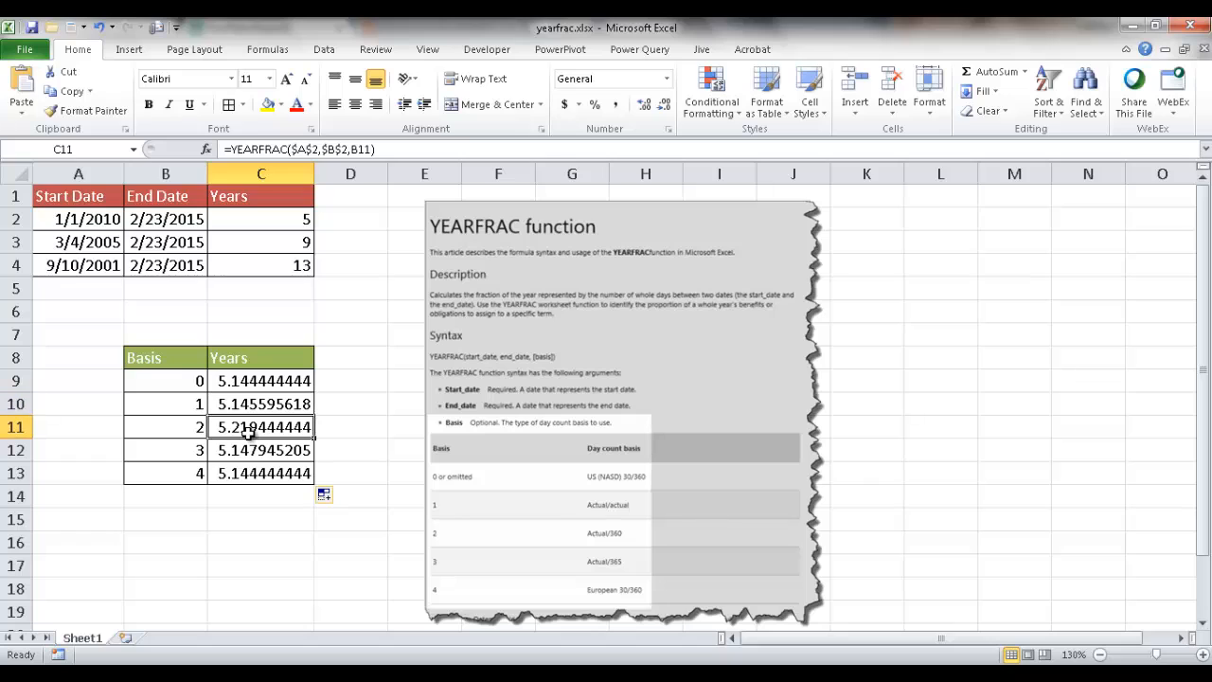
pyautogui.click(191, 404)
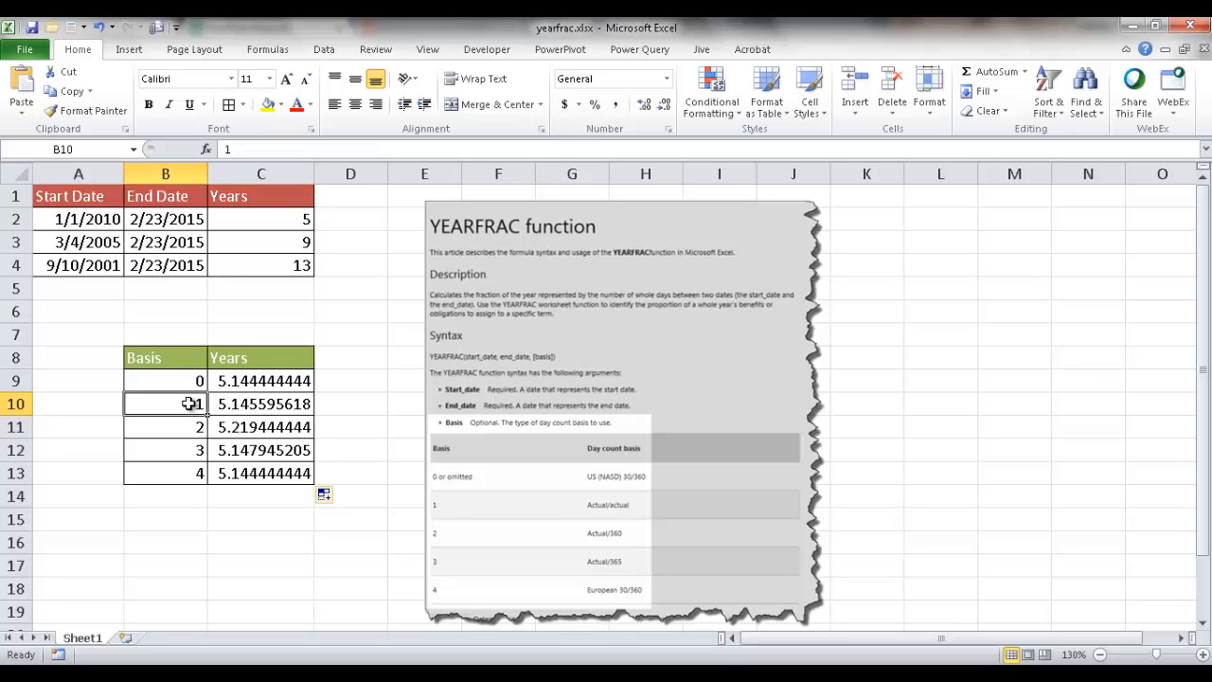